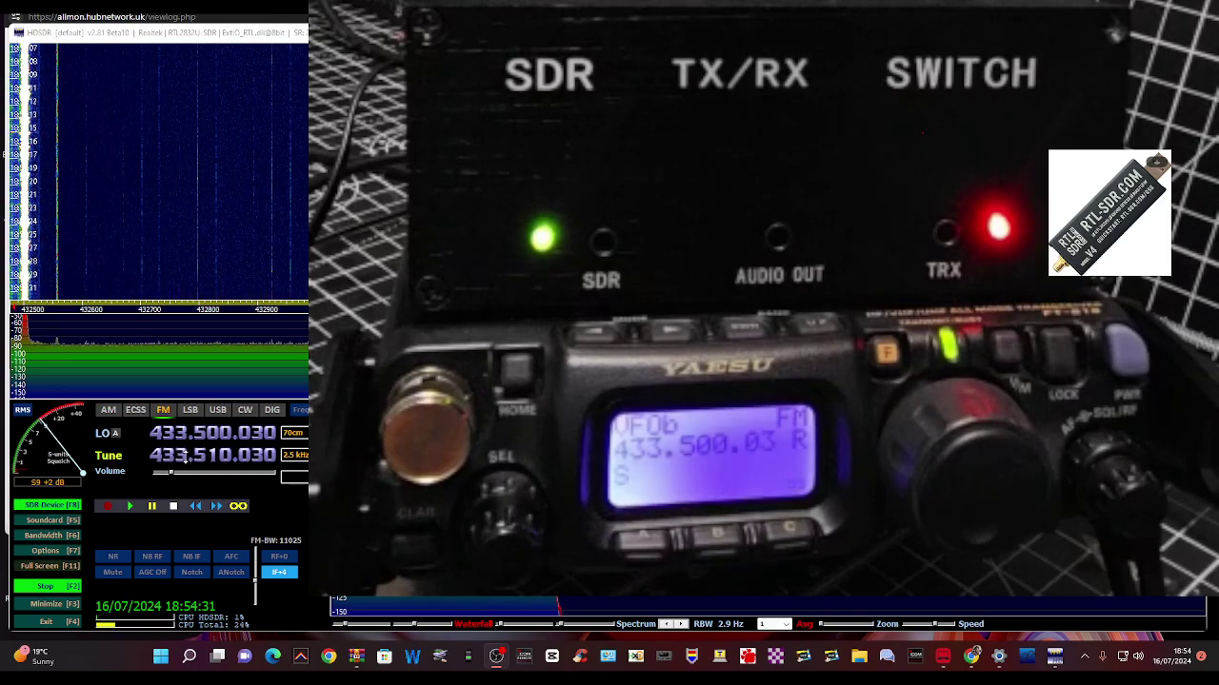
# Step the LO from 433.5 MHz down through the bands to 07.740.010 in LSB, tune 07.140.010
pyautogui.scroll(-1, 184, 456)
pyautogui.scroll(1, 184, 456)
pyautogui.scroll(1, 181, 455)
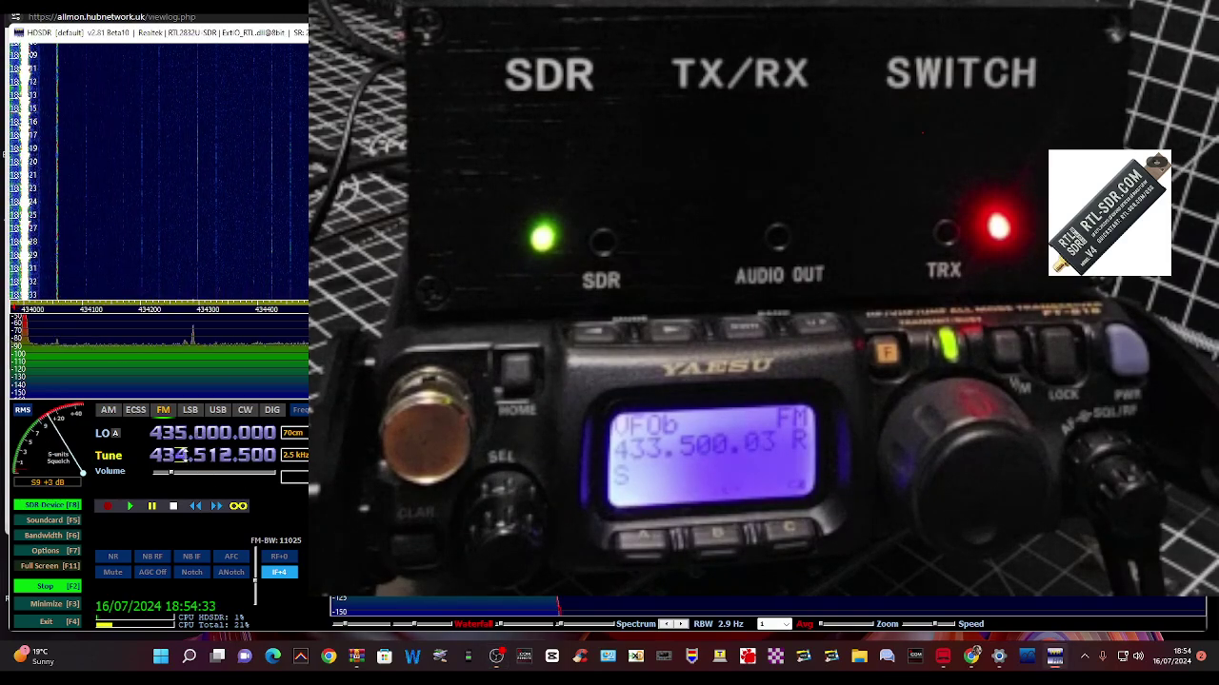
pyautogui.scroll(-2, 181, 455)
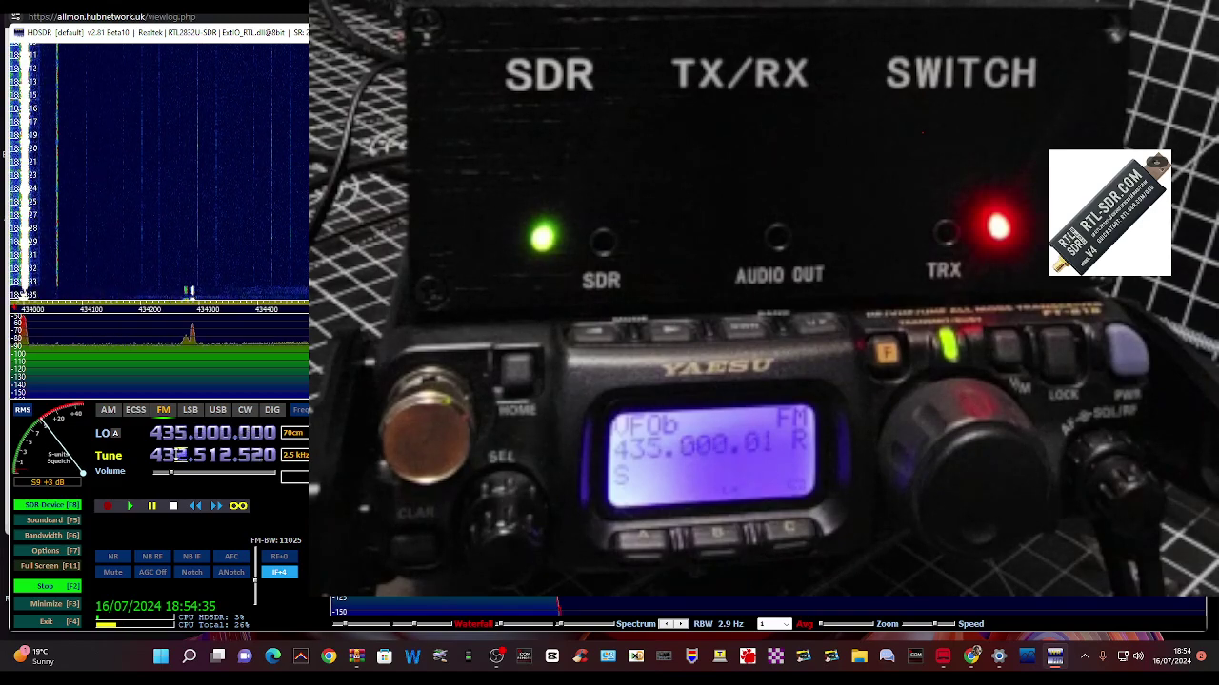
pyautogui.scroll(-4, 181, 455)
pyautogui.scroll(-3, 168, 455)
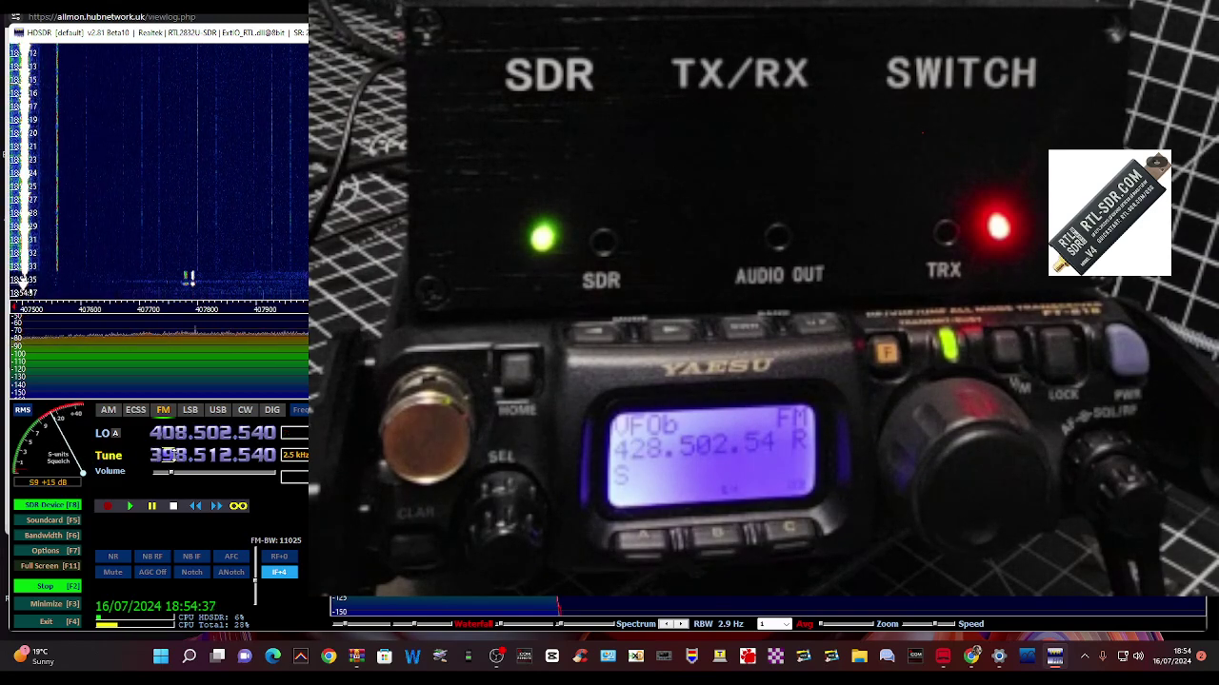
pyautogui.scroll(-1, 168, 454)
pyautogui.scroll(1, 155, 455)
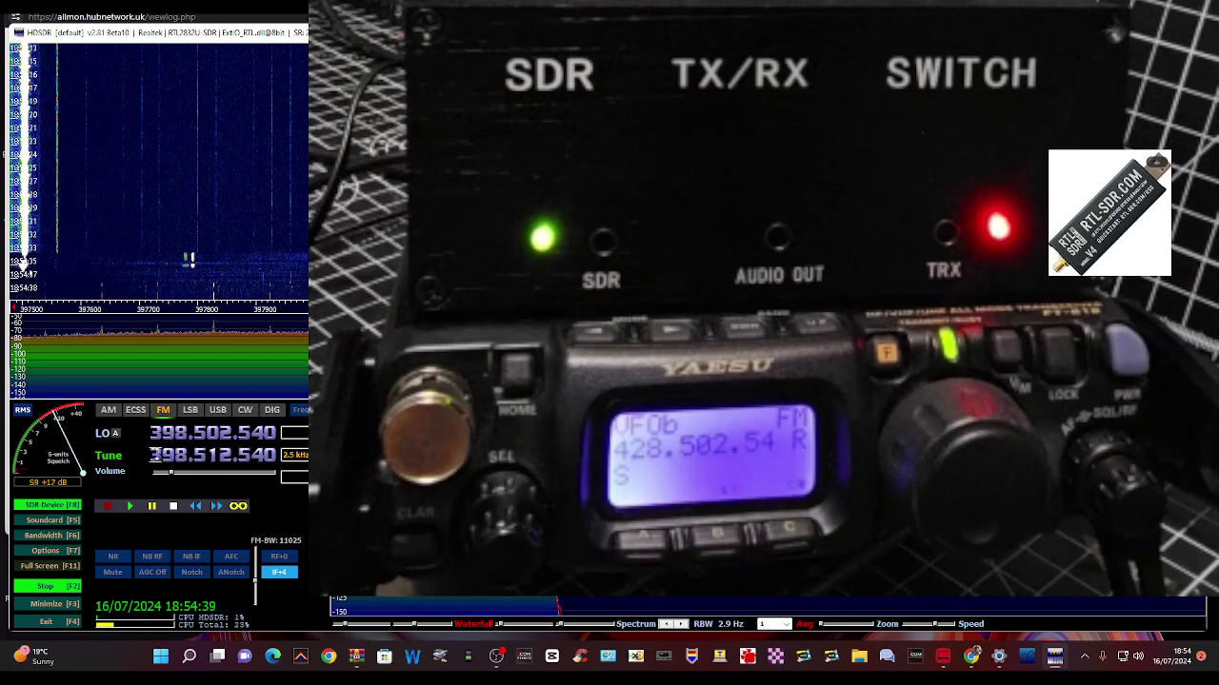
pyautogui.scroll(-3, 155, 455)
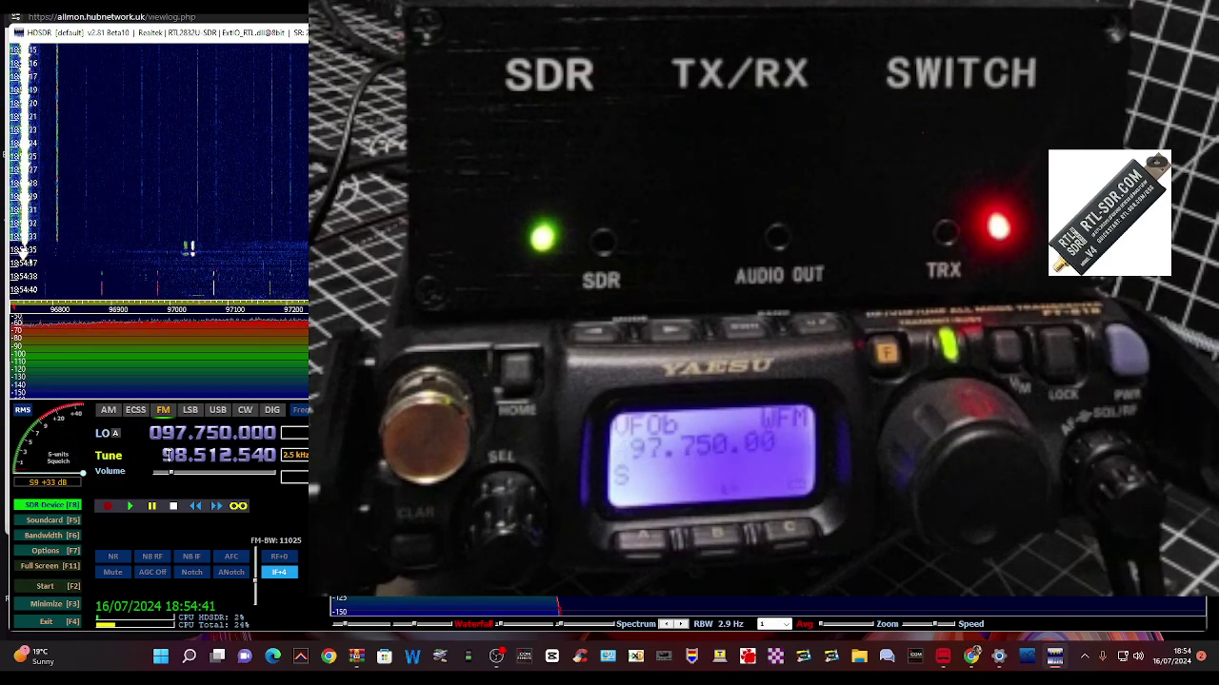
pyautogui.scroll(4, 167, 455)
pyautogui.scroll(3, 167, 455)
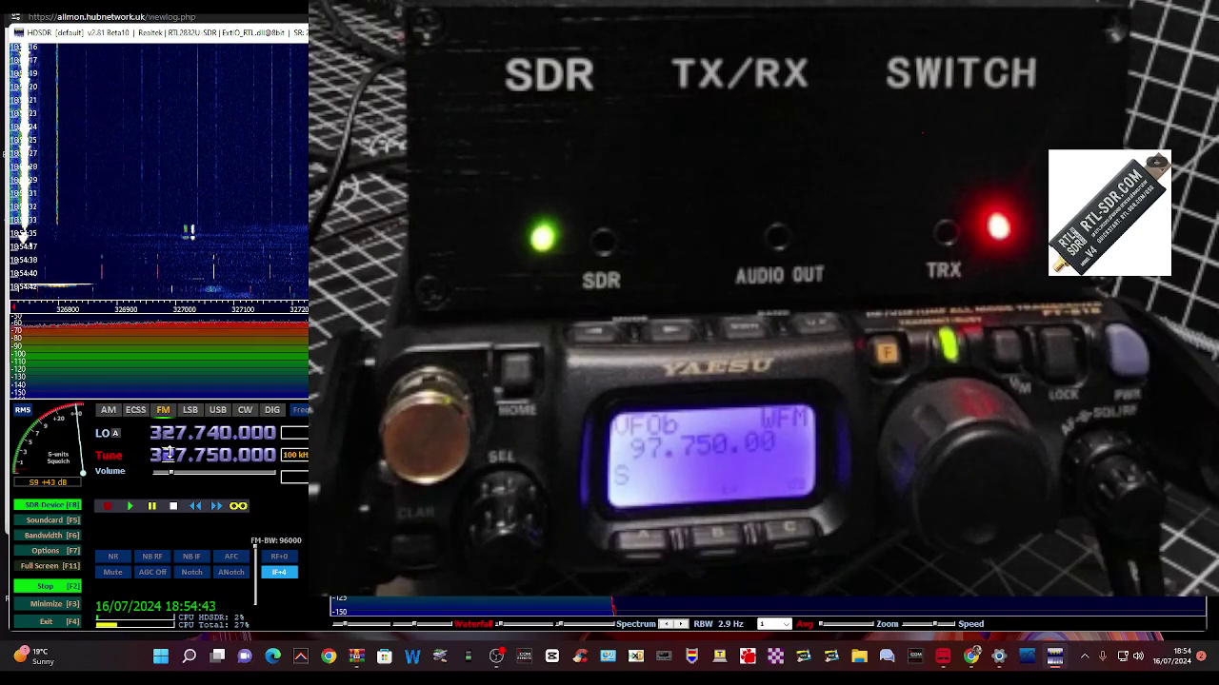
pyautogui.scroll(1, 154, 455)
pyautogui.scroll(-4, 155, 455)
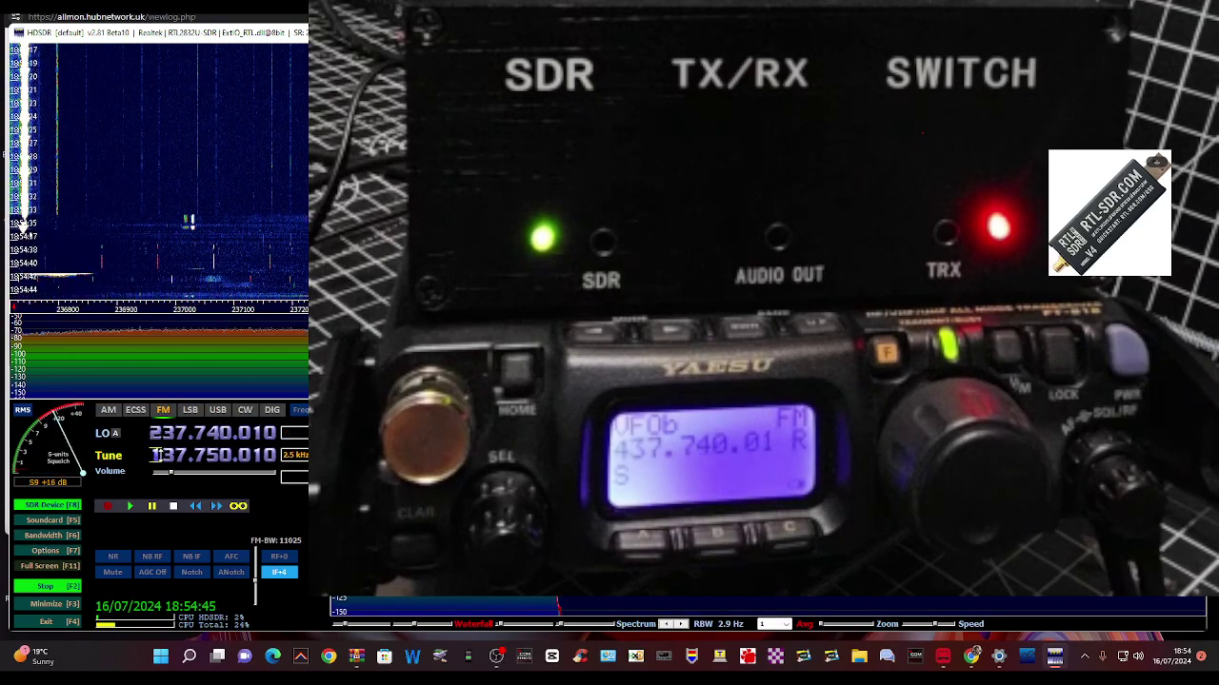
pyautogui.scroll(-2, 167, 455)
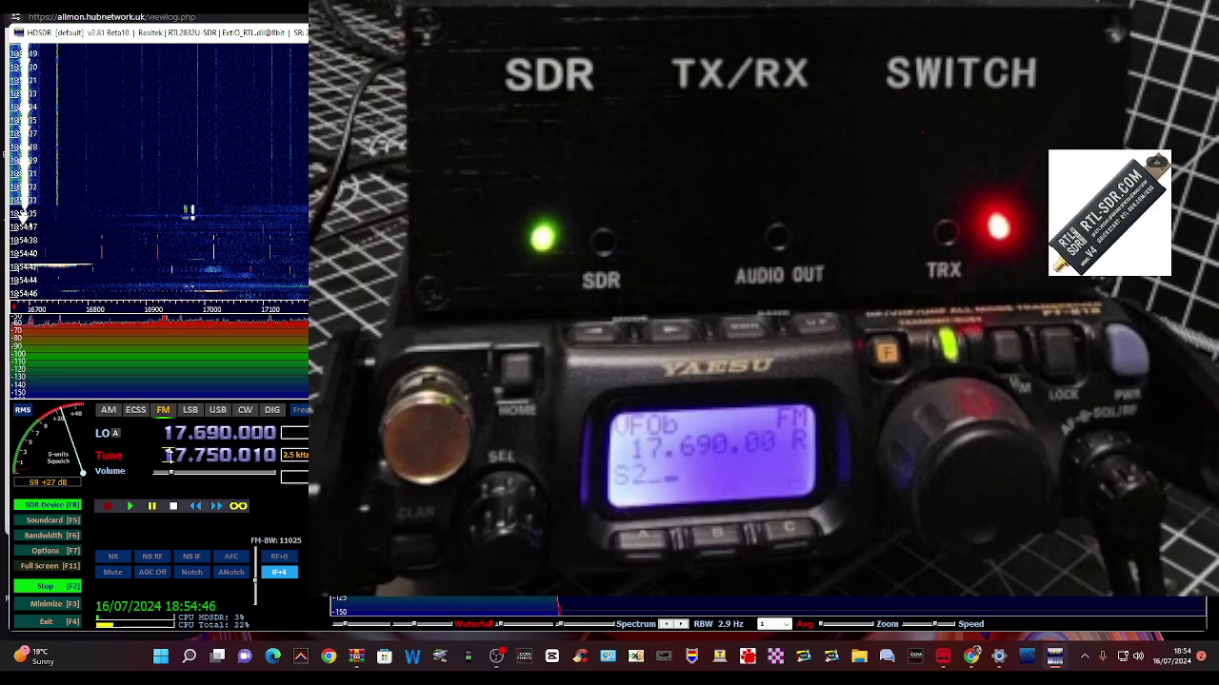
pyautogui.scroll(-1, 167, 455)
pyautogui.scroll(-1, 167, 455)
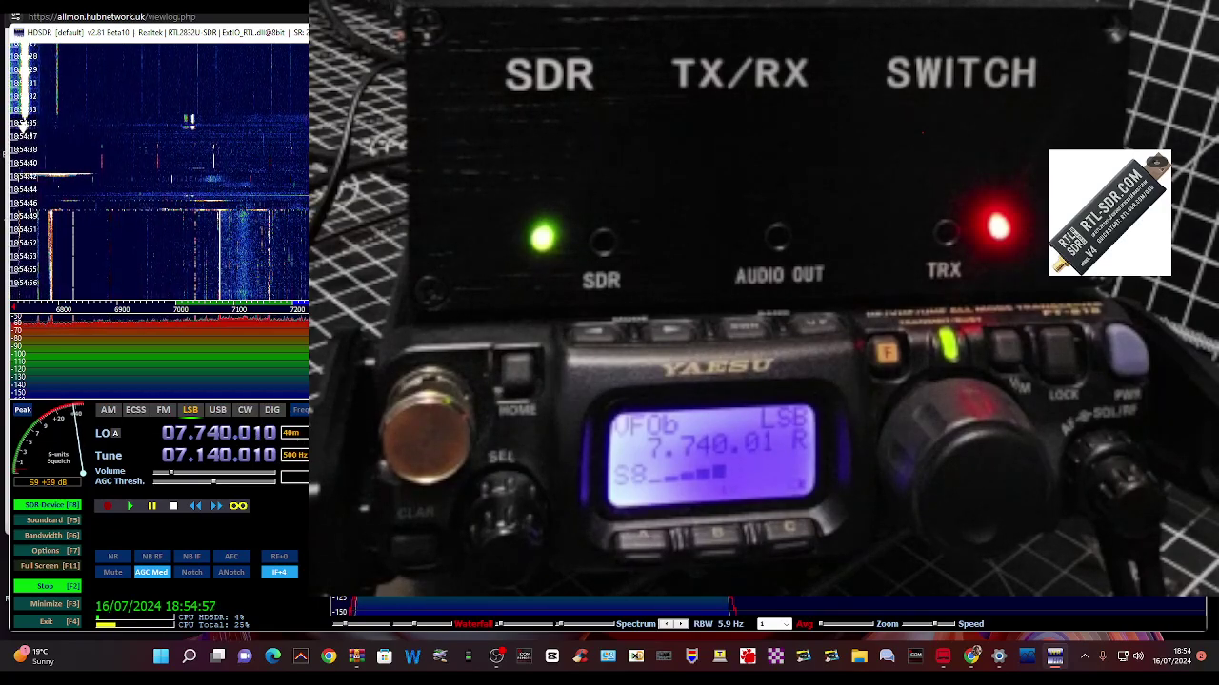
# Tune the LO down to 07.140.010 MHz
pyautogui.scroll(-3, 200, 434)
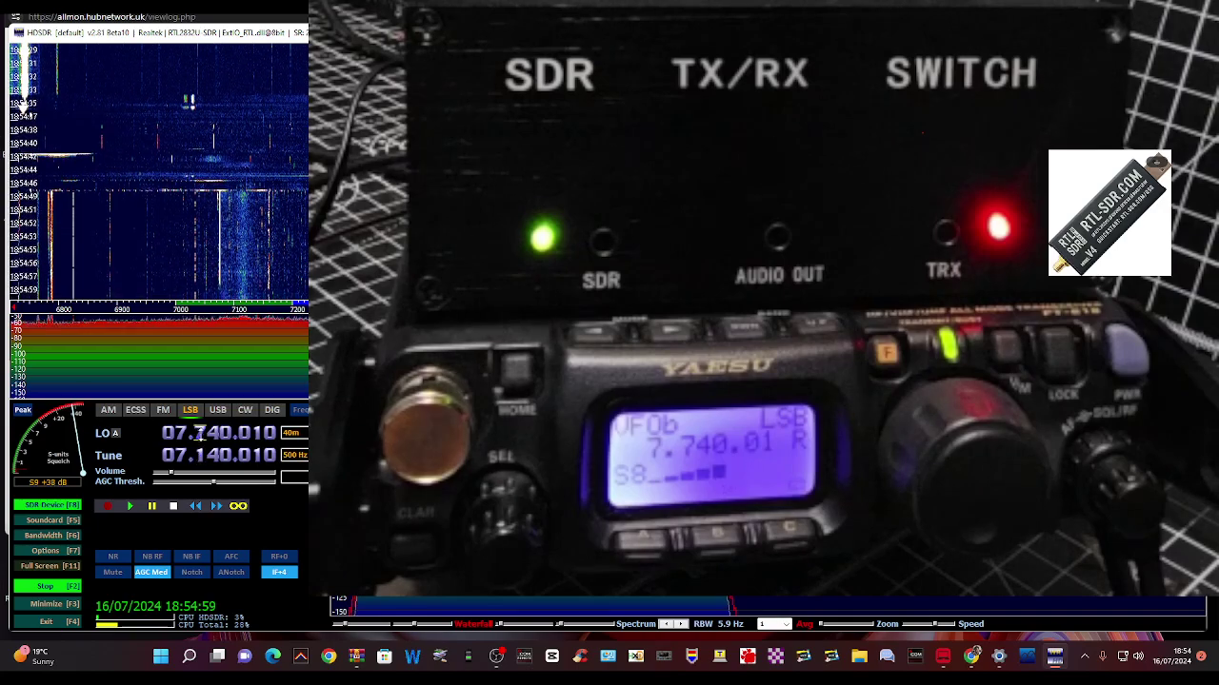
pyautogui.scroll(-4, 200, 434)
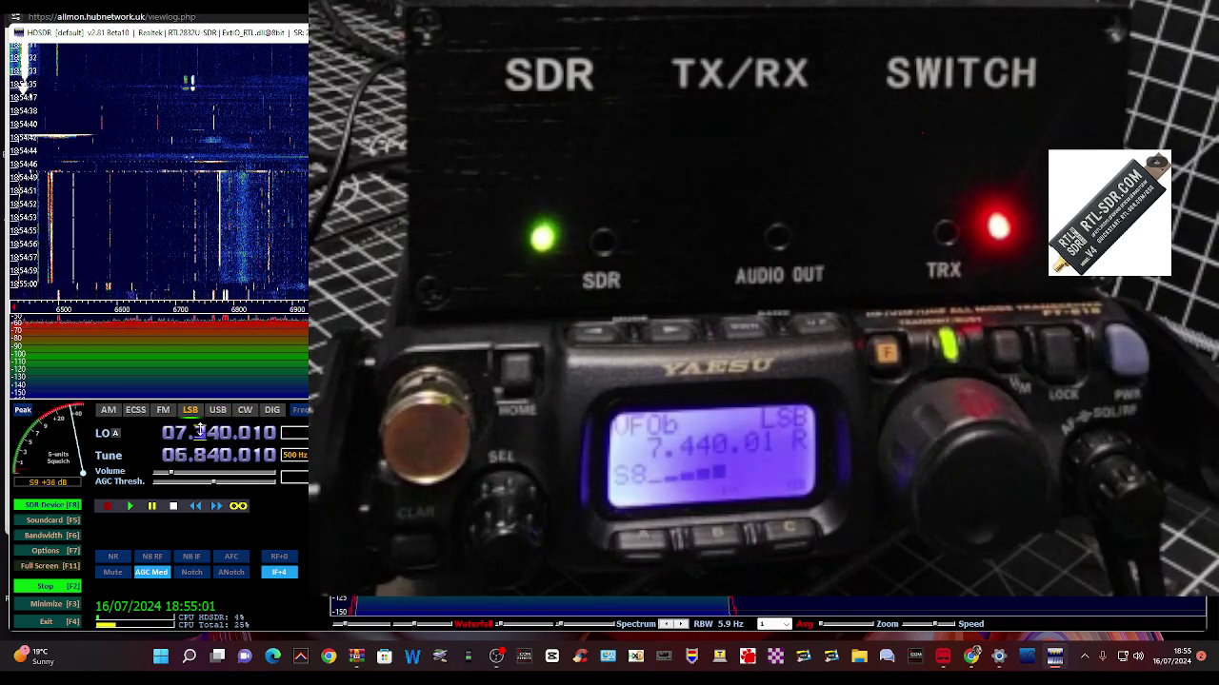
pyautogui.scroll(1, 199, 433)
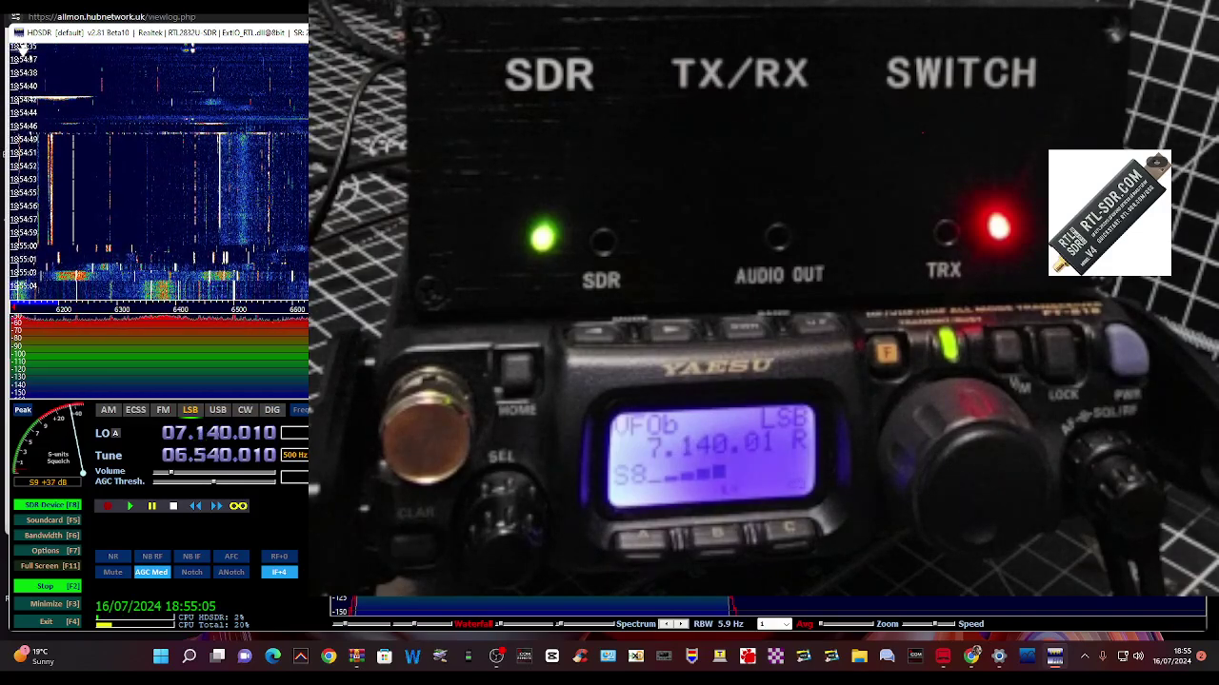
# Switch the mode to USB and back to LSB, then raise the audio volume
pyautogui.click(218, 410)
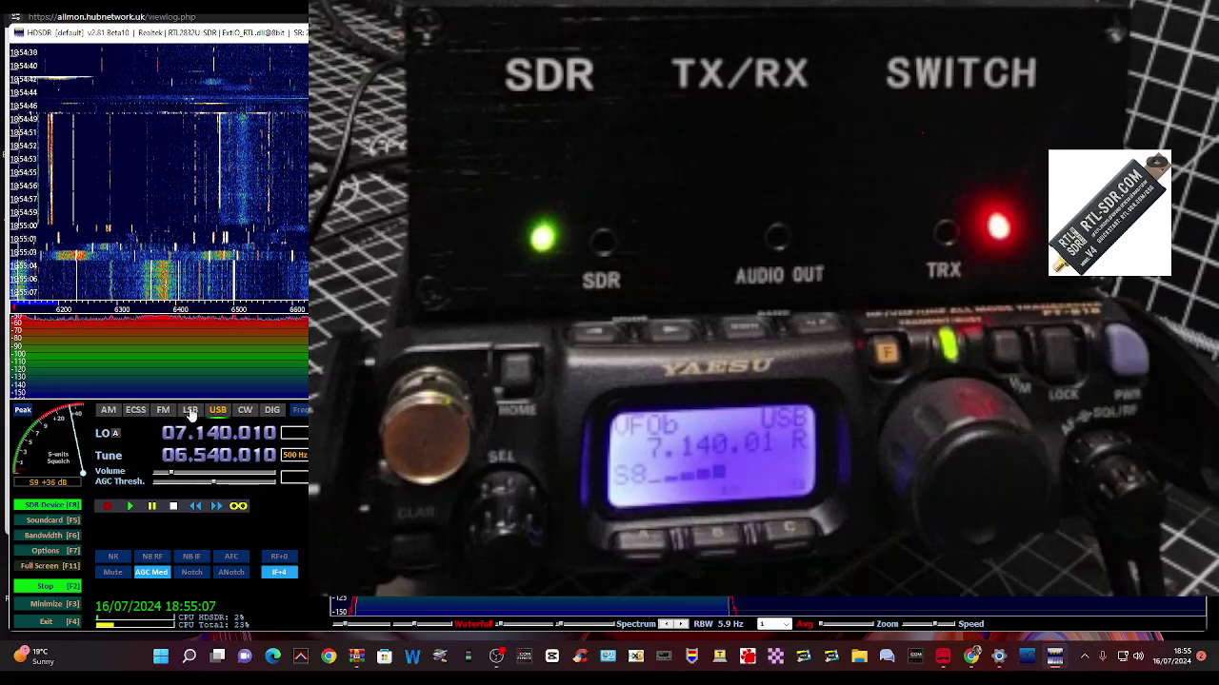
pyautogui.click(190, 411)
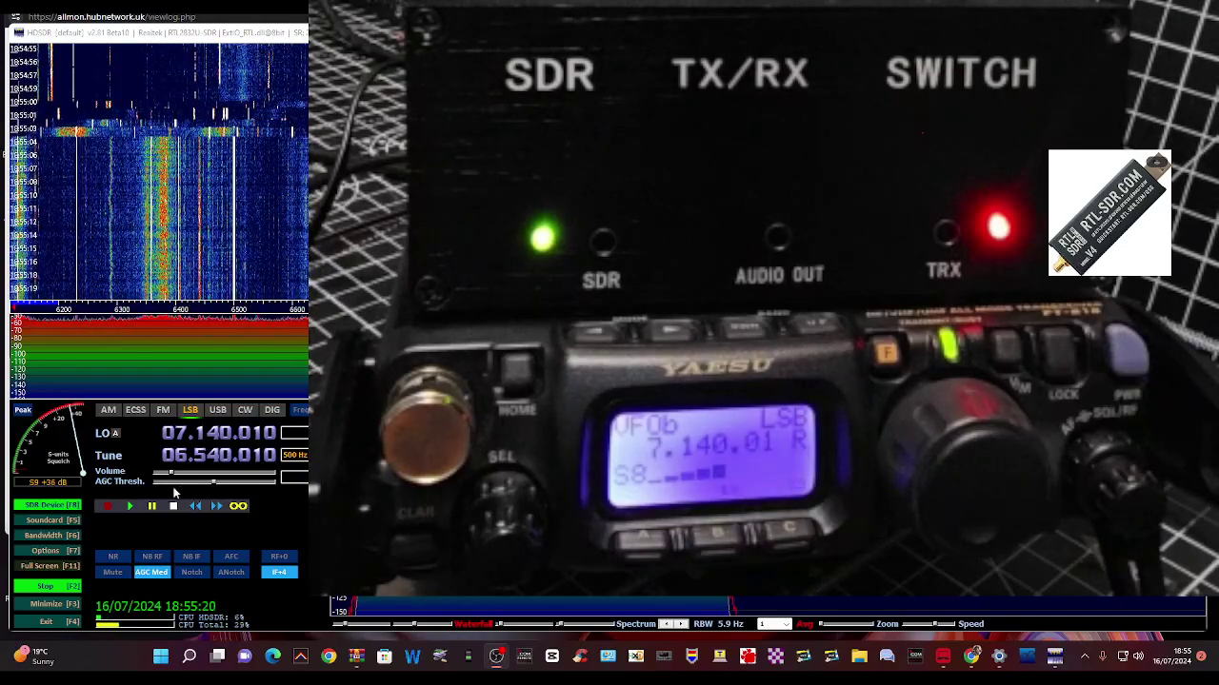
pyautogui.moveTo(171, 481)
pyautogui.mouseDown()
pyautogui.moveTo(267, 479)
pyautogui.moveTo(171, 476)
pyautogui.mouseUp()
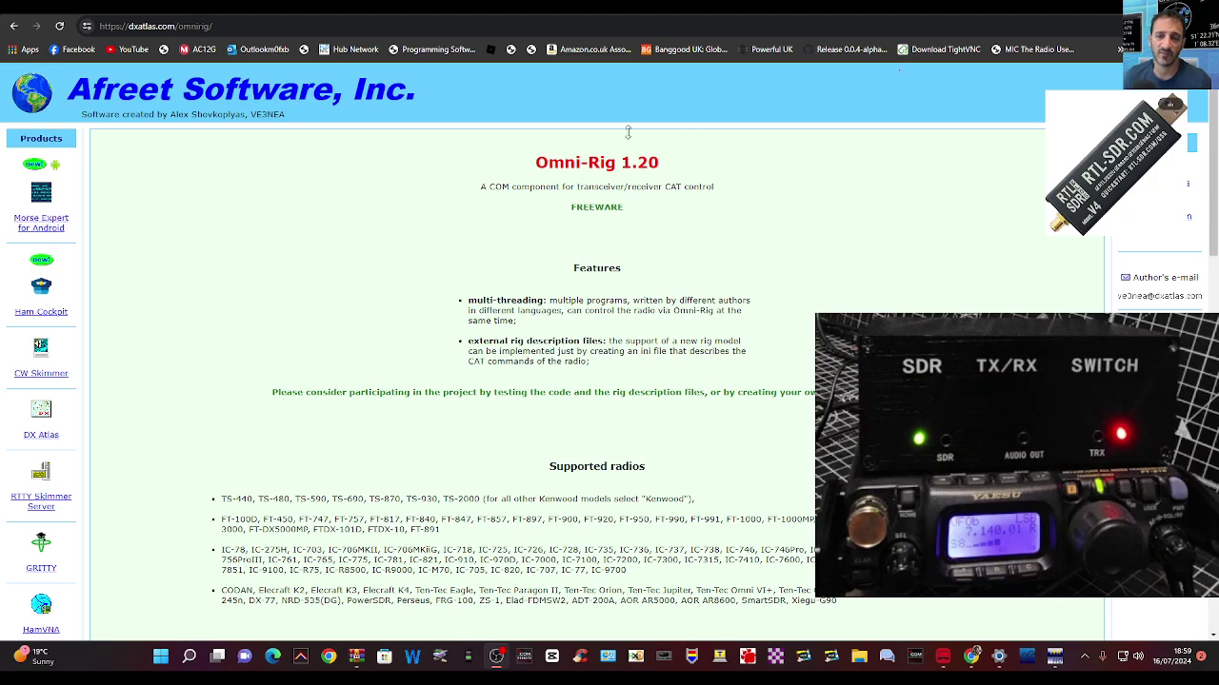
# Scroll the Omni-Rig page down to its Downloads and Tools sections
pyautogui.scroll(-2, 191, 239)
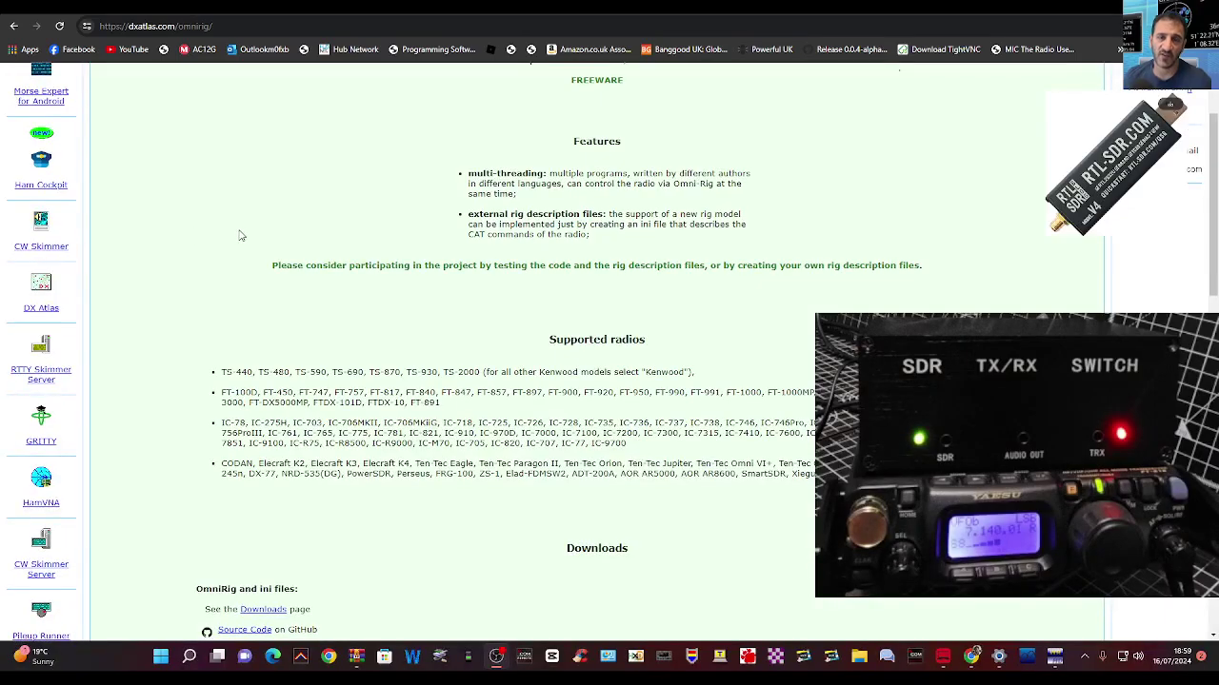
pyautogui.scroll(-2, 245, 239)
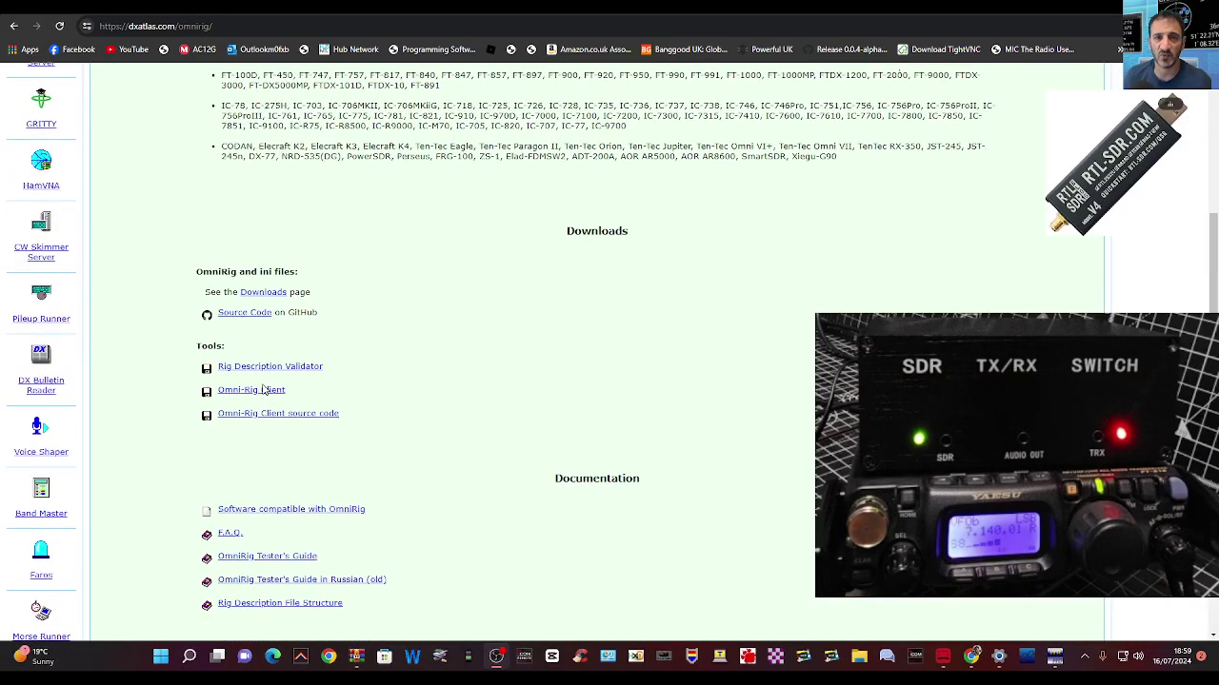
pyautogui.scroll(-1, 238, 392)
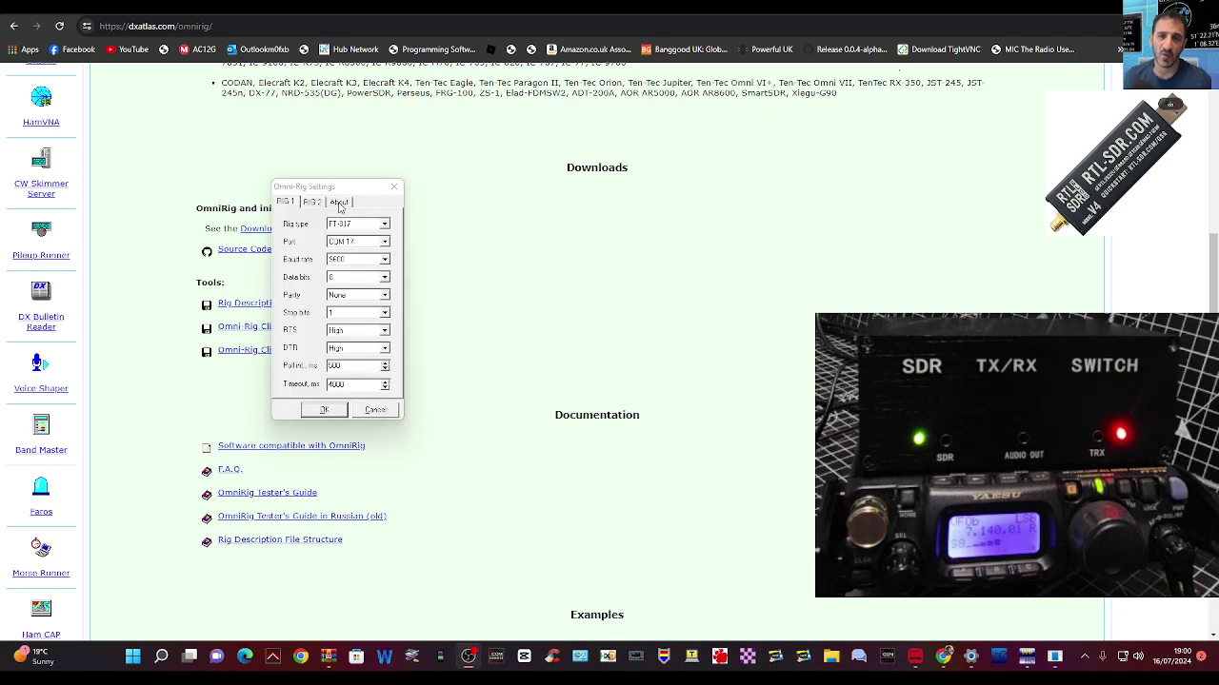
pyautogui.moveTo(348, 192); pyautogui.dragTo(368, 171)
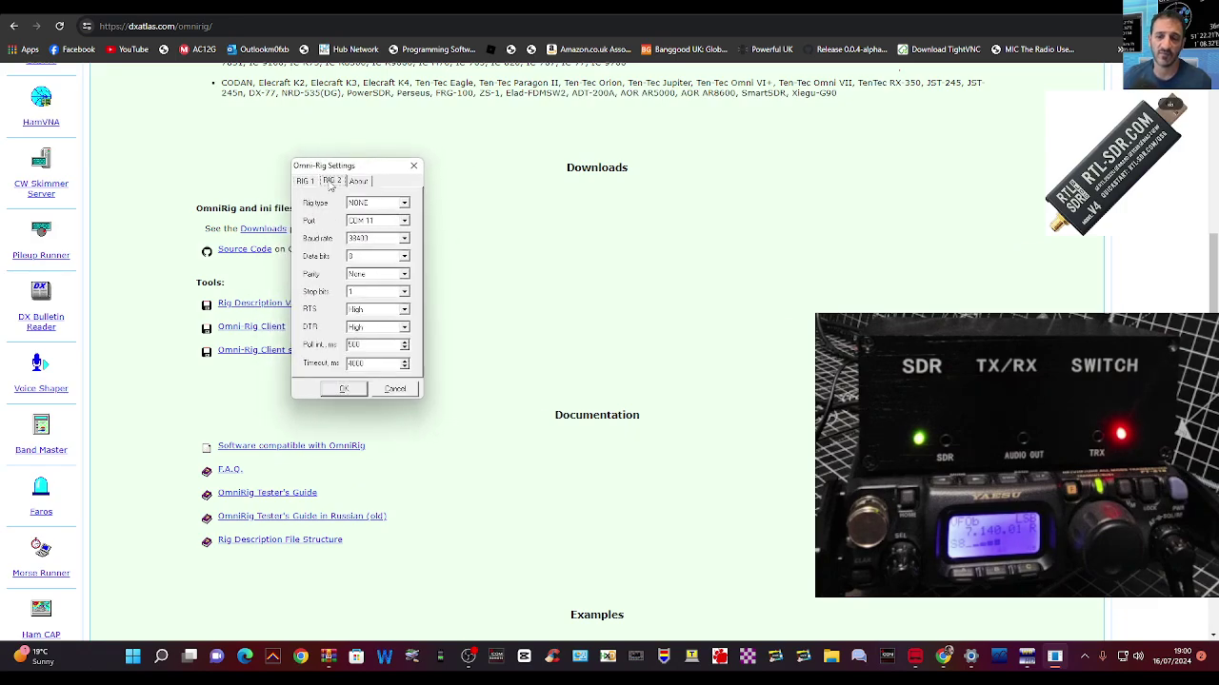
pyautogui.click(359, 185)
pyautogui.click(332, 182)
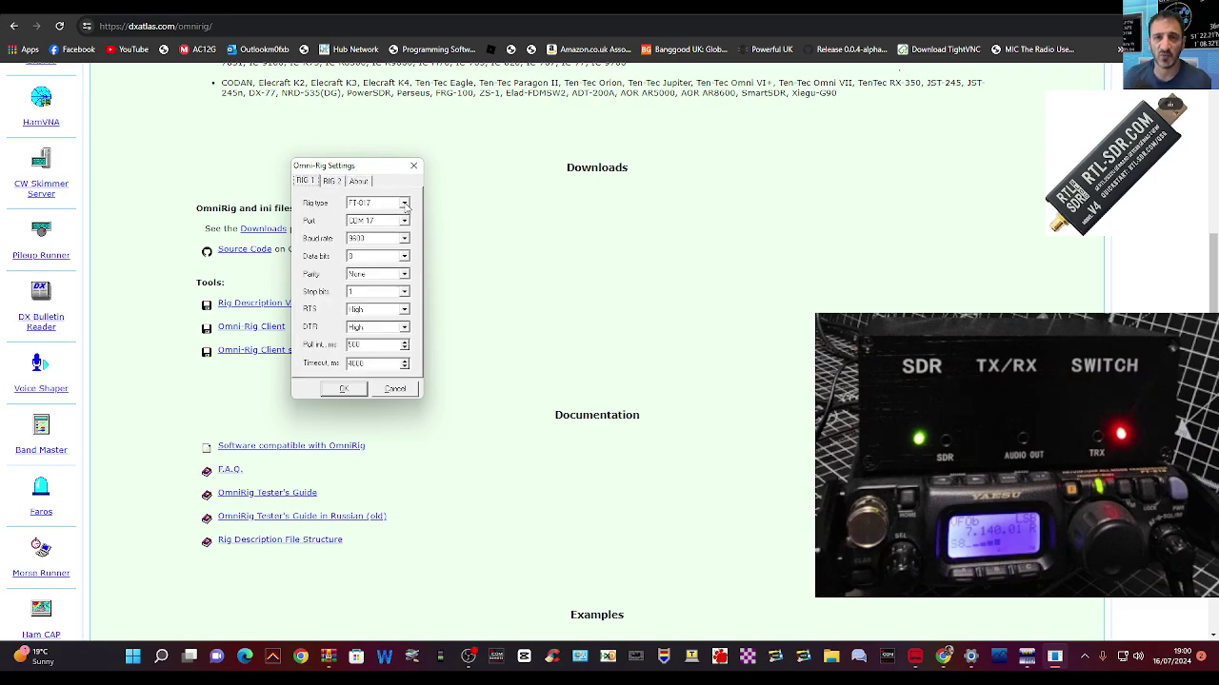
pyautogui.doubleClick(405, 203)
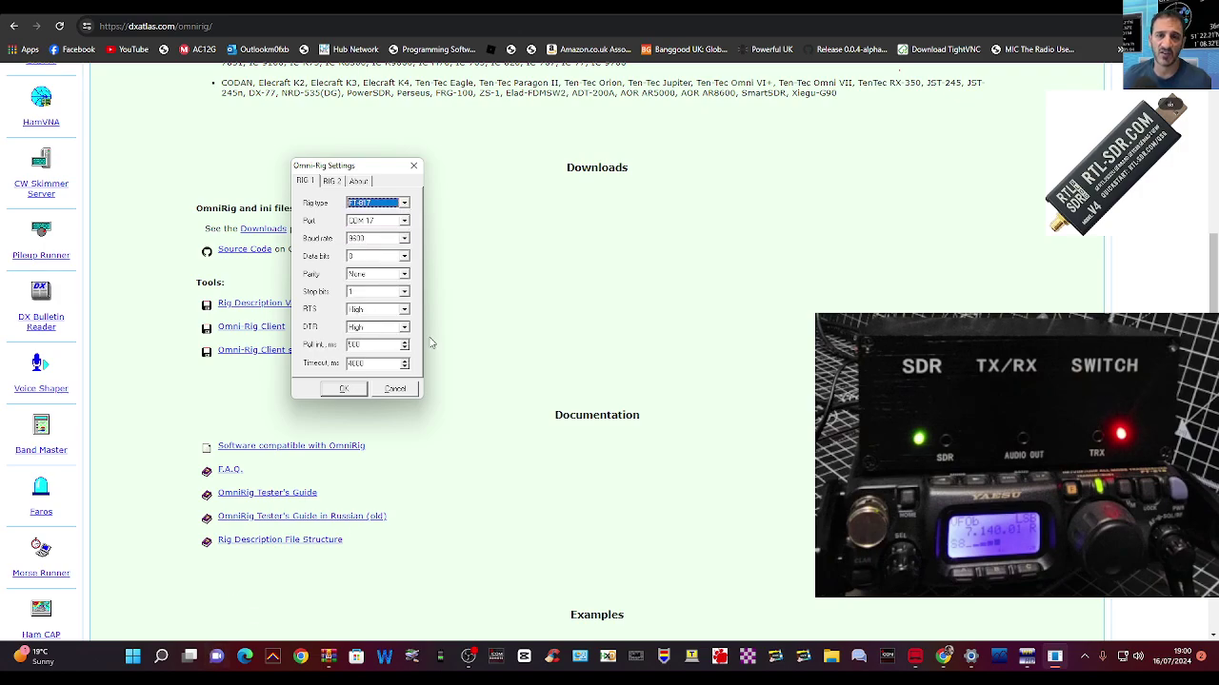
pyautogui.rightClick(135, 657)
pyautogui.click(131, 382)
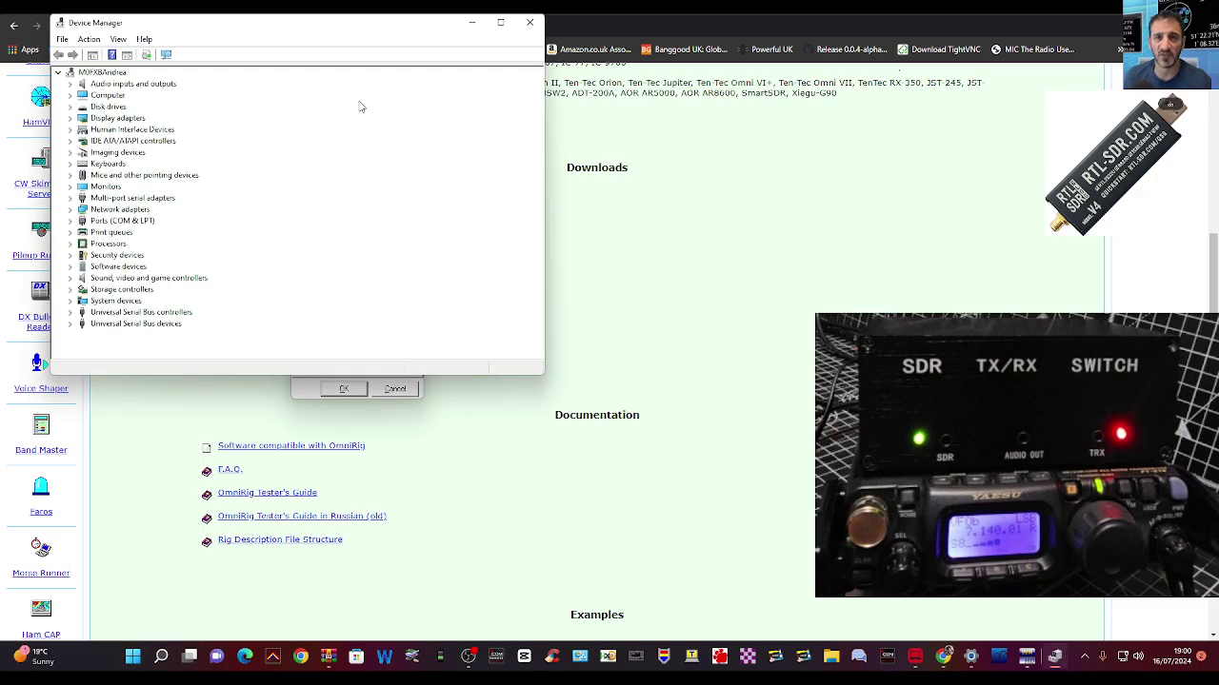
pyautogui.moveTo(362, 33); pyautogui.dragTo(362, 141)
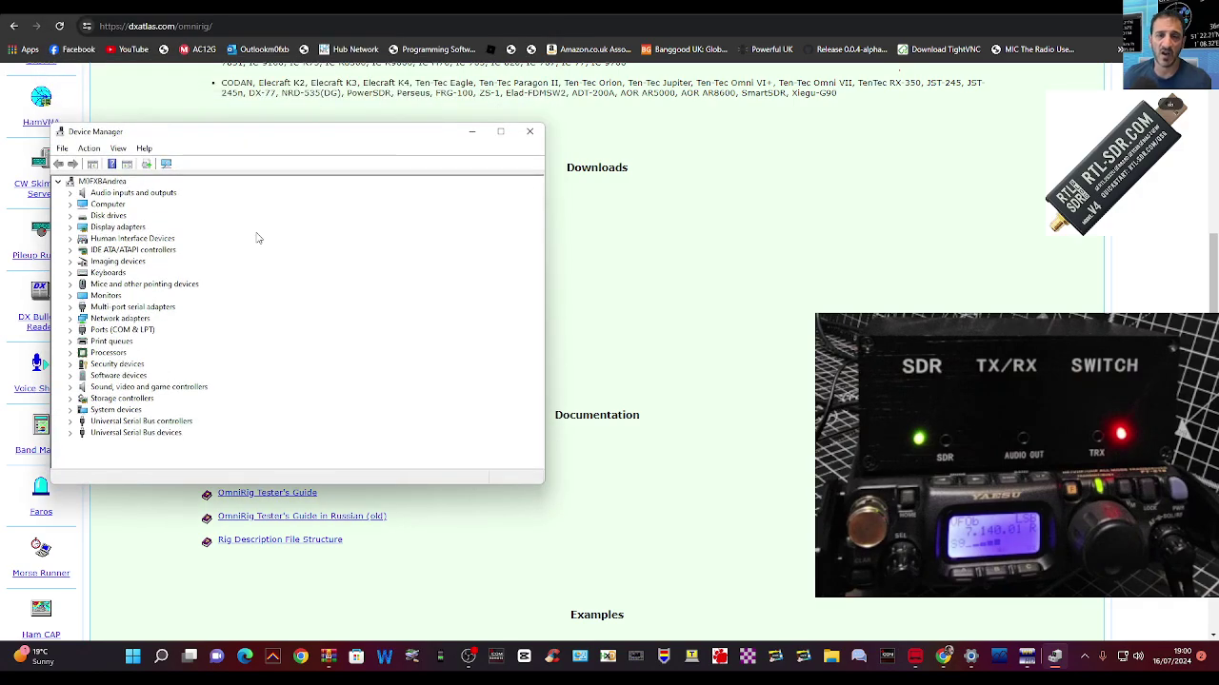
pyautogui.doubleClick(123, 331)
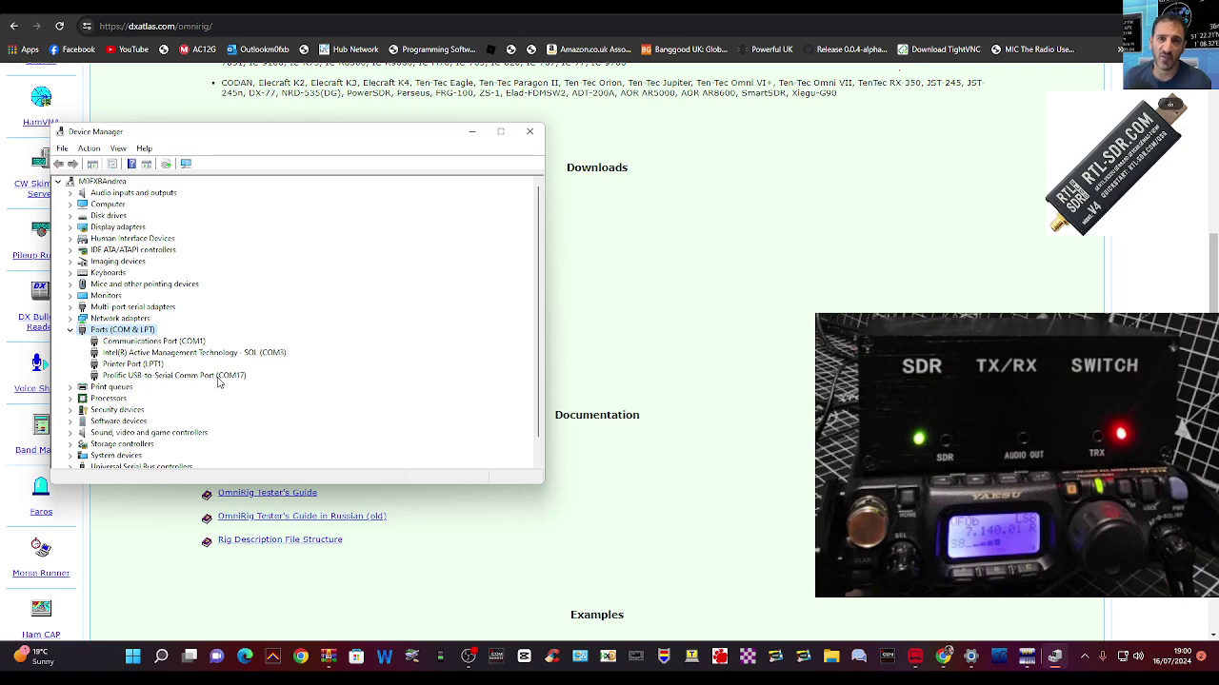
pyautogui.click(473, 134)
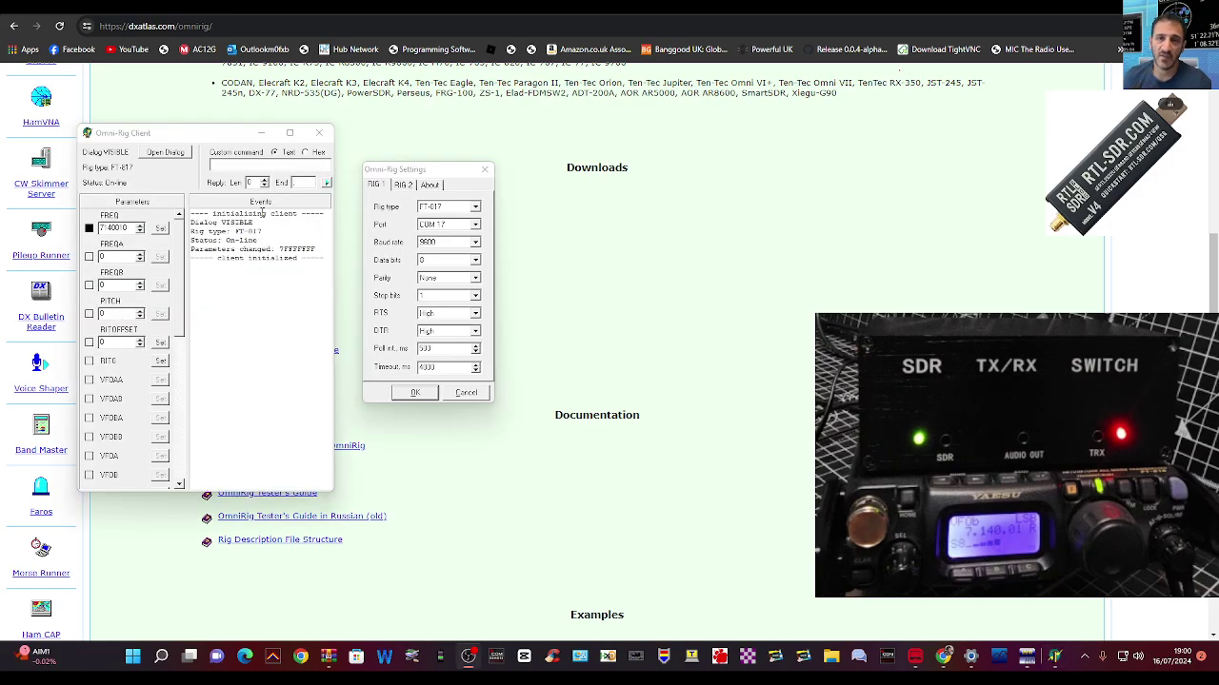
# Move the Omni-Rig Client and Settings windows aside, then minimize the Client
pyautogui.moveTo(210, 126); pyautogui.dragTo(214, 142)
pyautogui.moveTo(436, 173)
pyautogui.mouseDown()
pyautogui.moveTo(477, 173)
pyautogui.moveTo(448, 173)
pyautogui.moveTo(458, 177)
pyautogui.mouseUp()
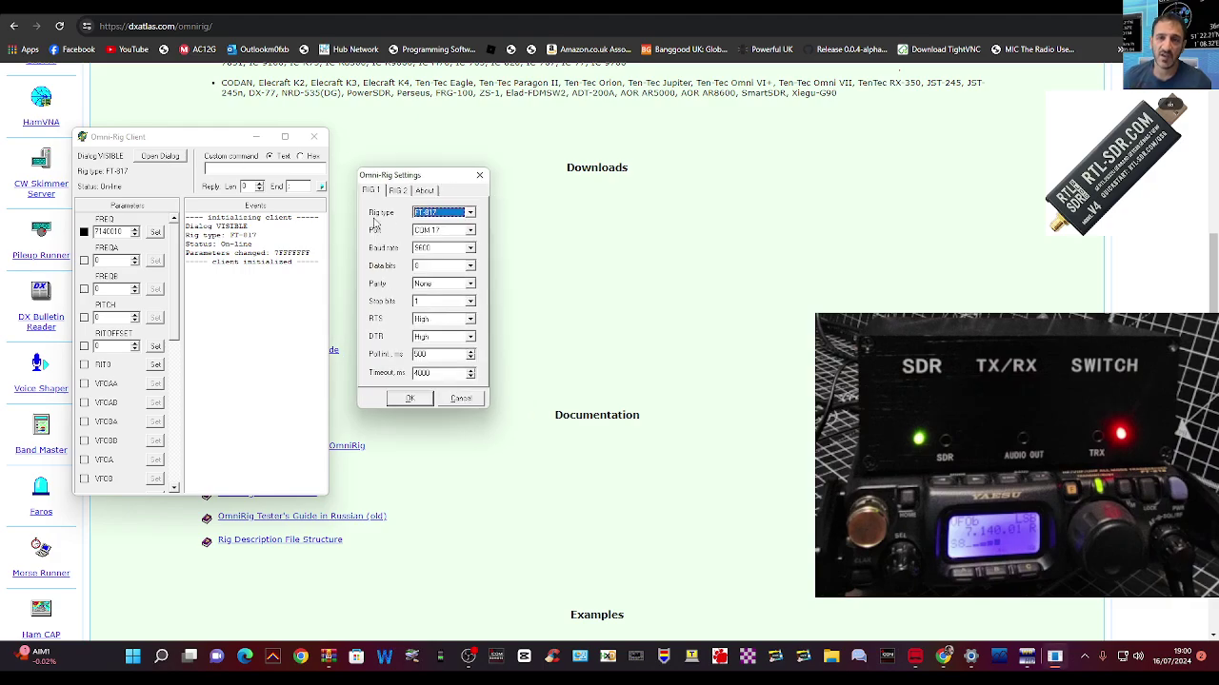
pyautogui.click(255, 138)
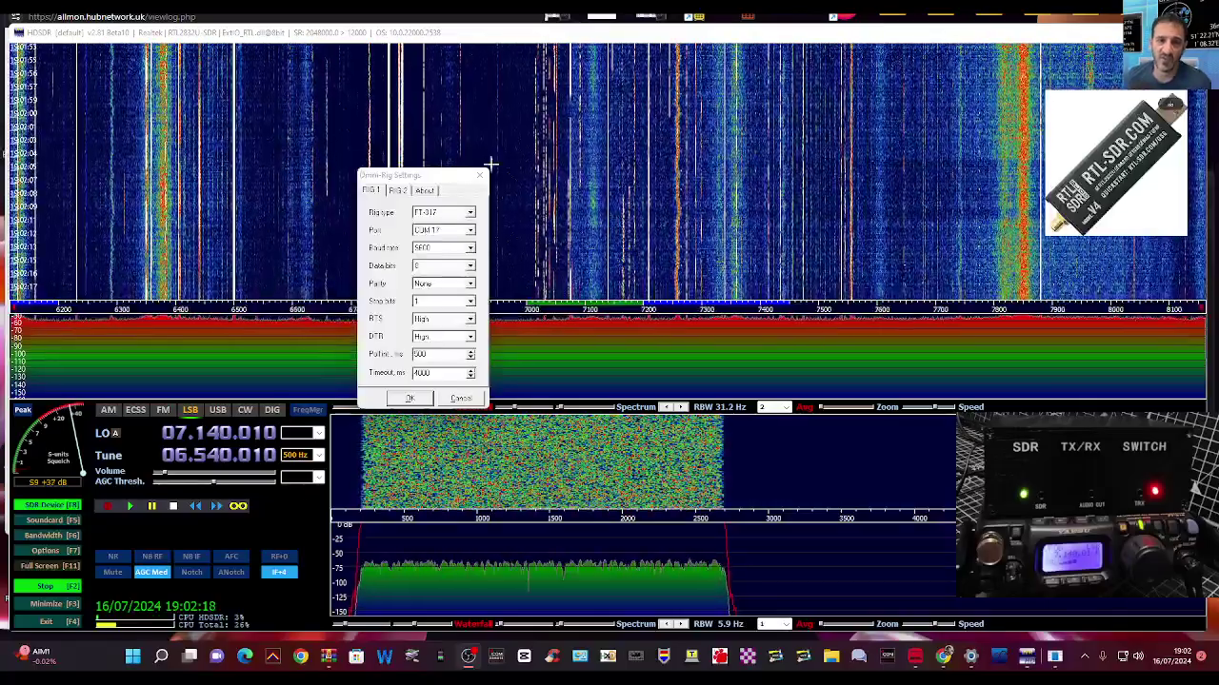
# Move Omni-Rig Settings to the top left and show HDSDR's CAT to Radio (OmniRig) sync submenu
pyautogui.moveTo(421, 181); pyautogui.dragTo(140, 71)
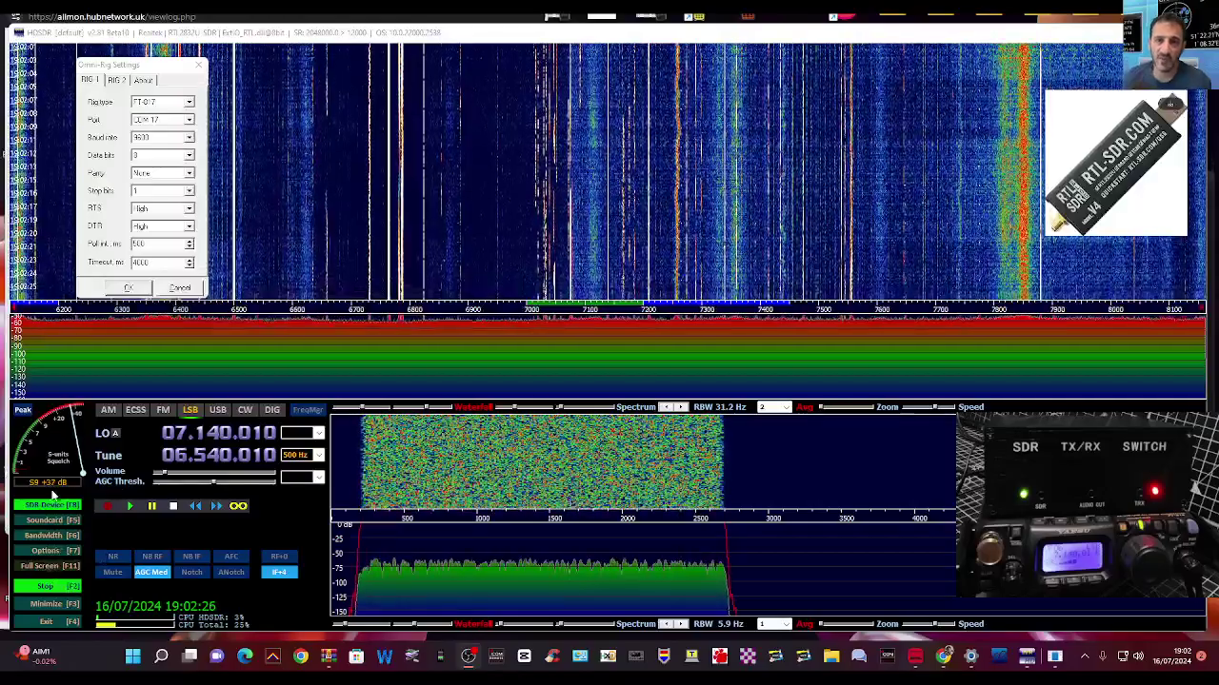
pyautogui.click(47, 551)
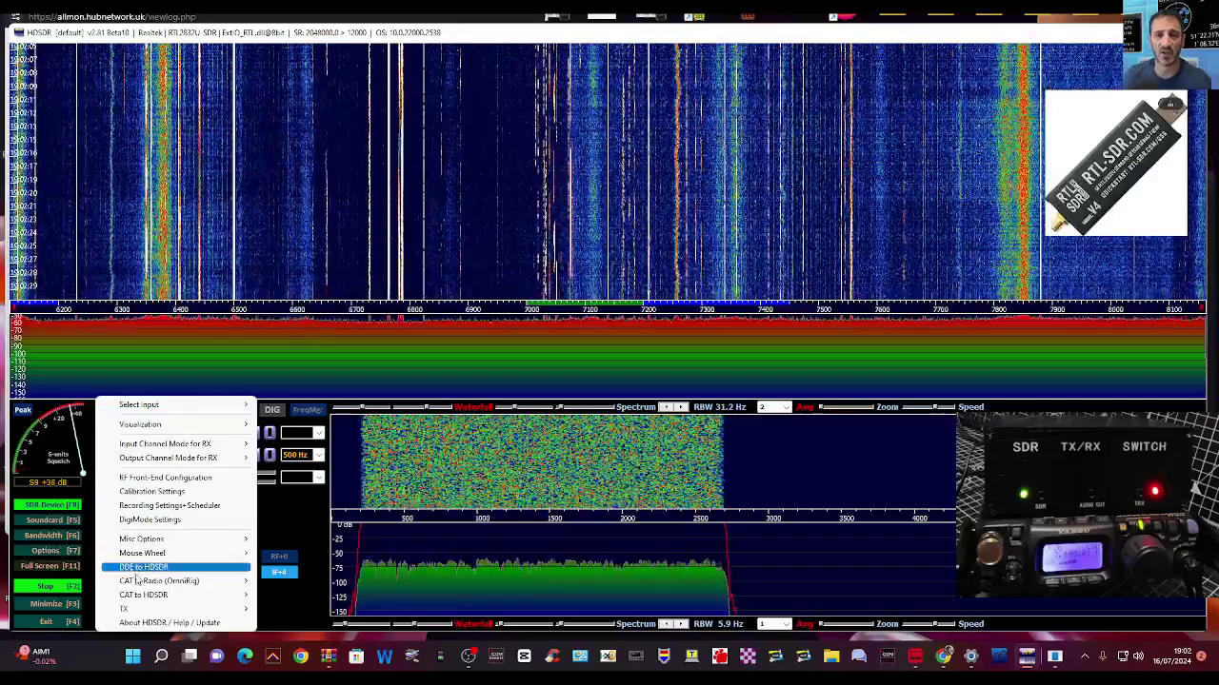
pyautogui.moveTo(141, 581)
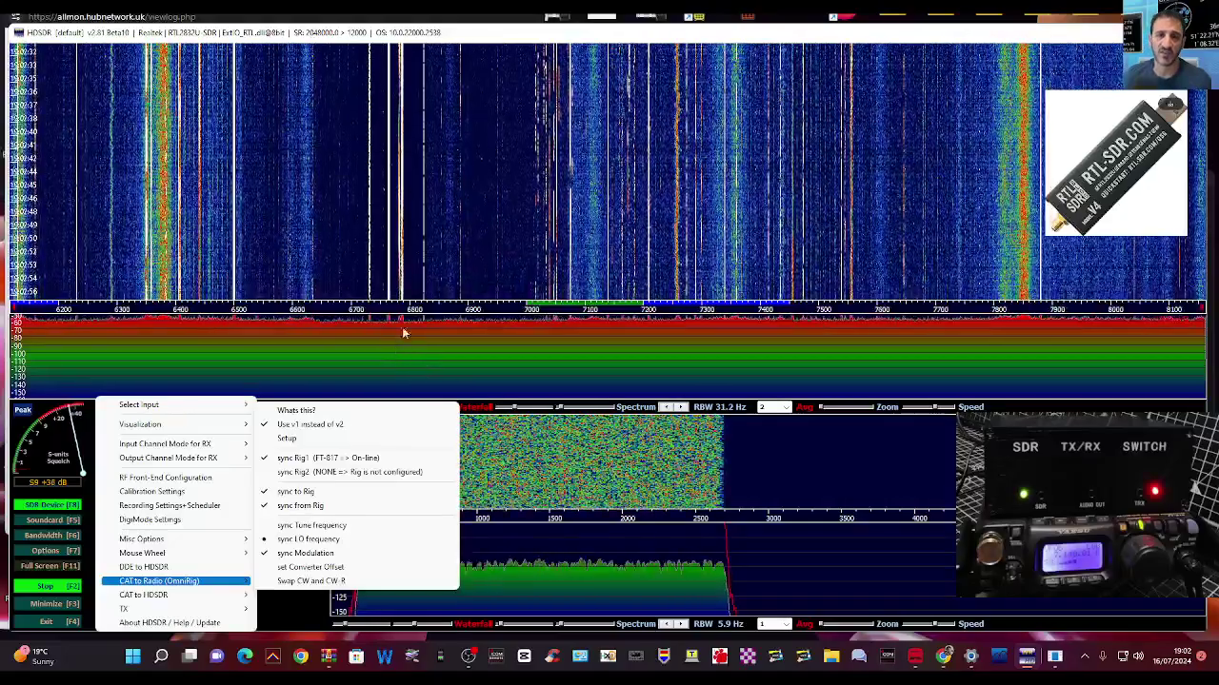
# Close the OmniRig sync menu and tune across 40 m on the LO/Tune digits
pyautogui.click(379, 188)
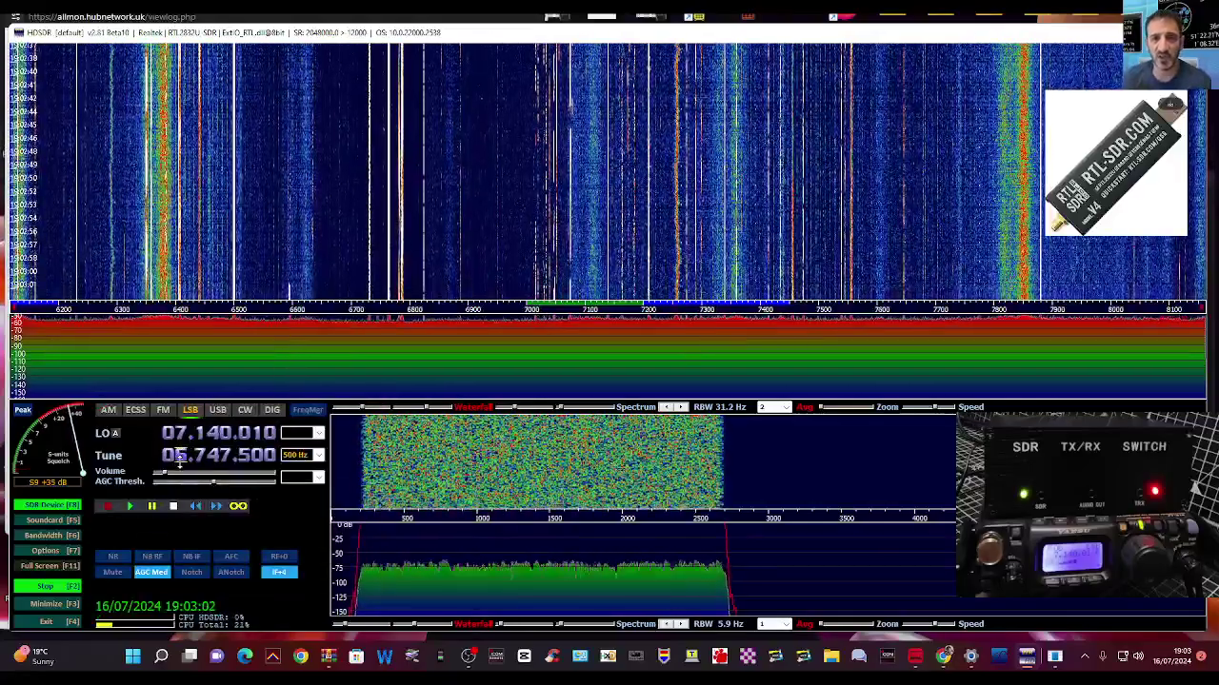
pyautogui.scroll(-1, 177, 455)
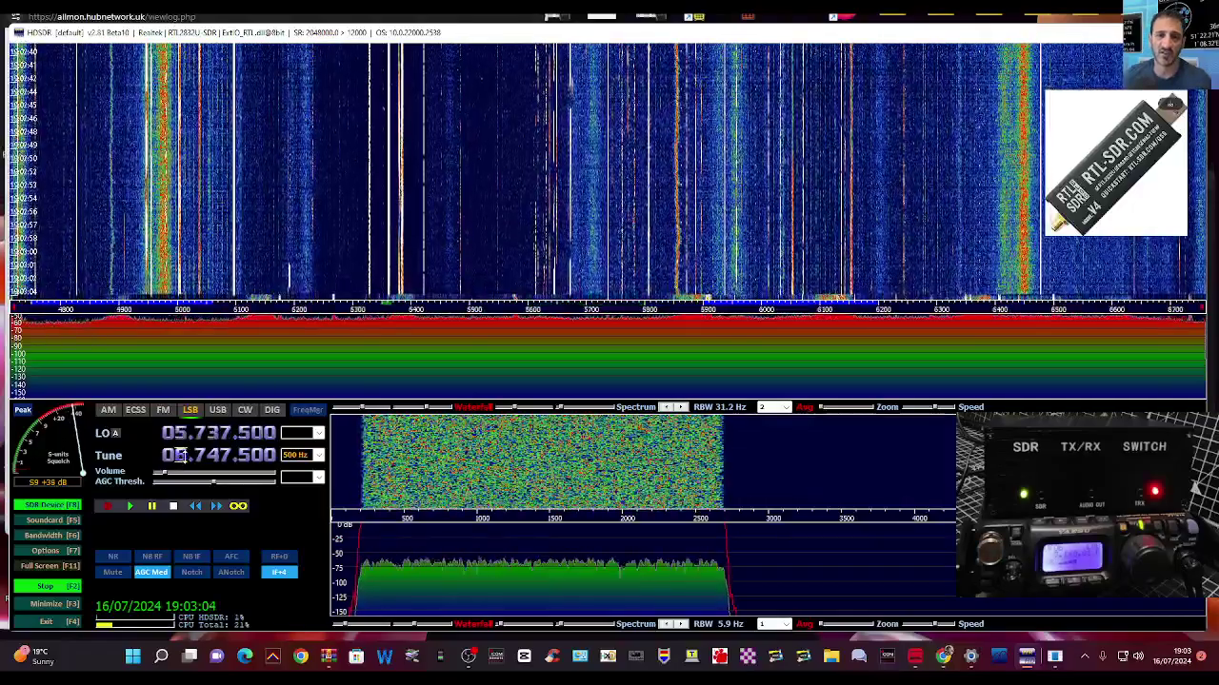
pyautogui.scroll(4, 177, 455)
pyautogui.scroll(1, 177, 455)
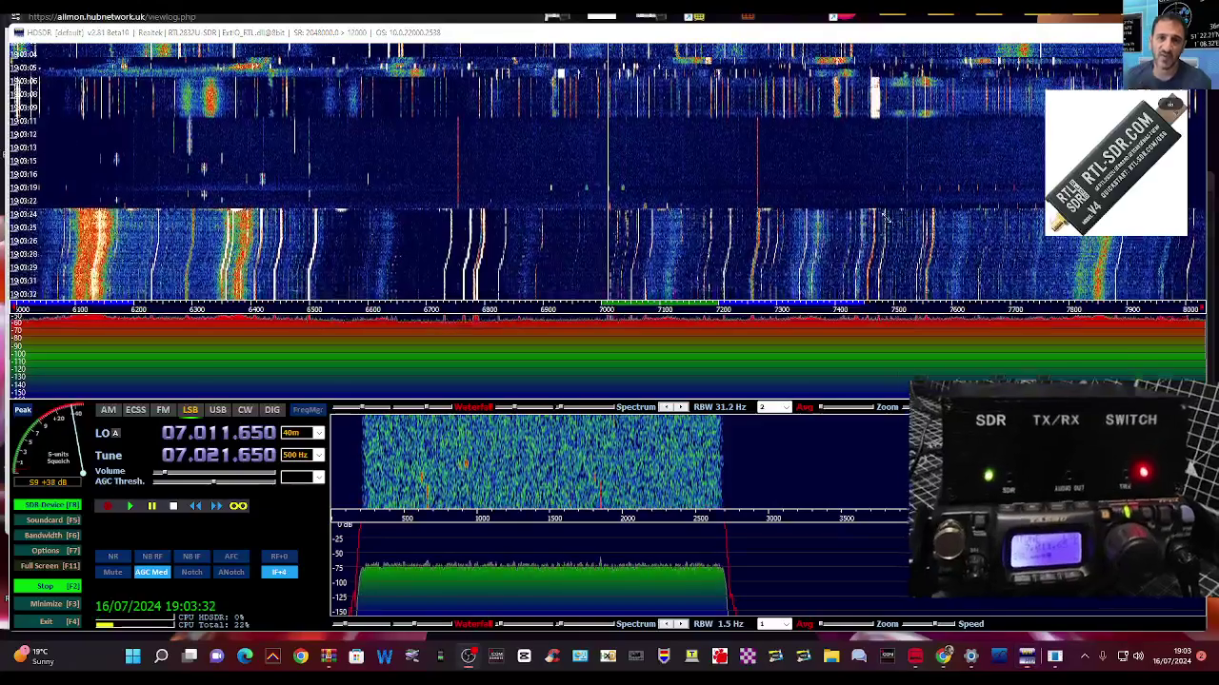
pyautogui.scroll(-3, 200, 455)
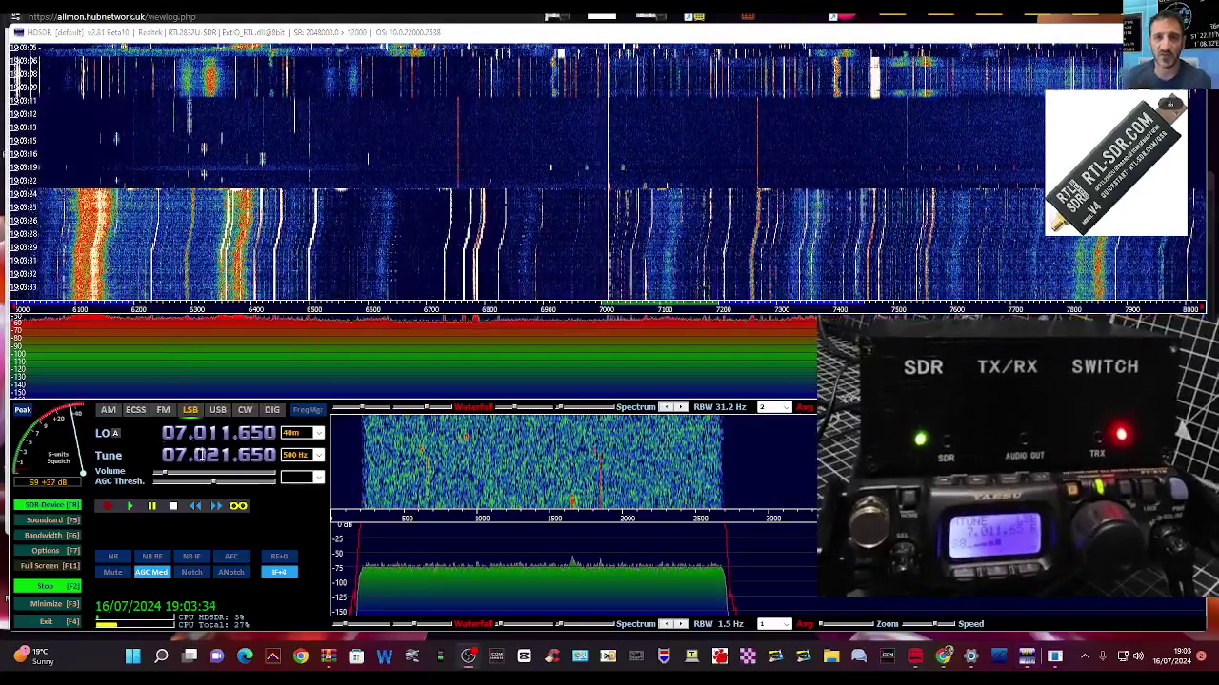
pyautogui.scroll(1, 199, 455)
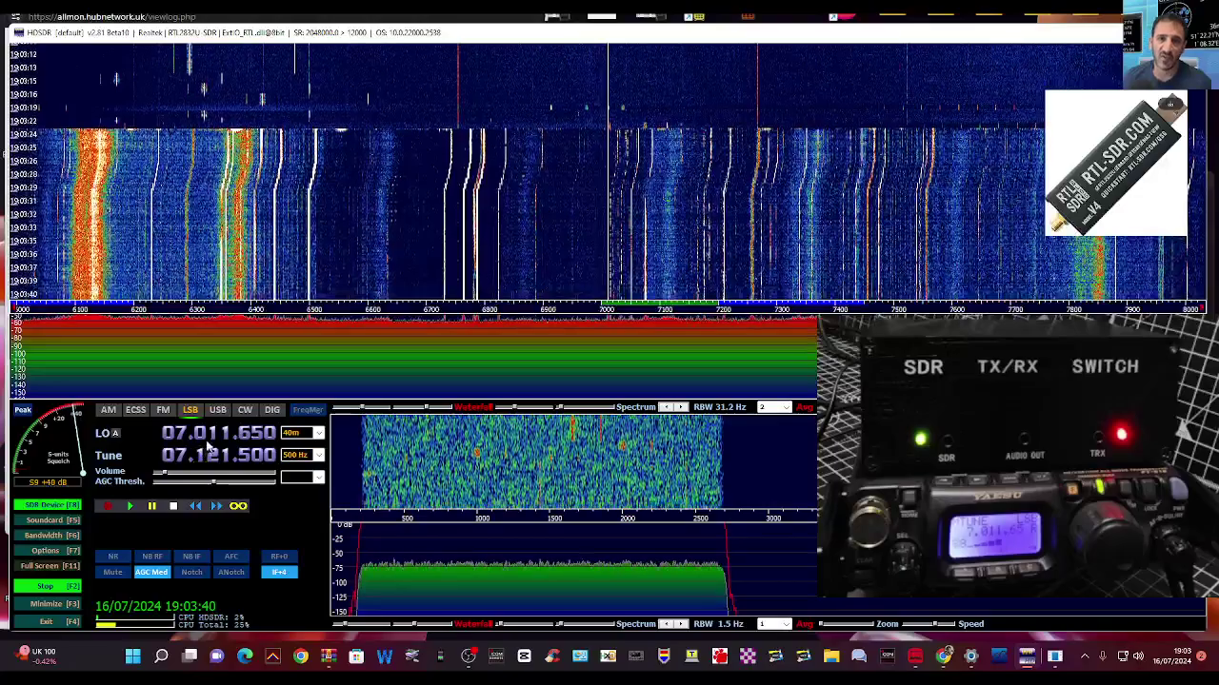
pyautogui.scroll(1, 202, 433)
pyautogui.scroll(2, 201, 434)
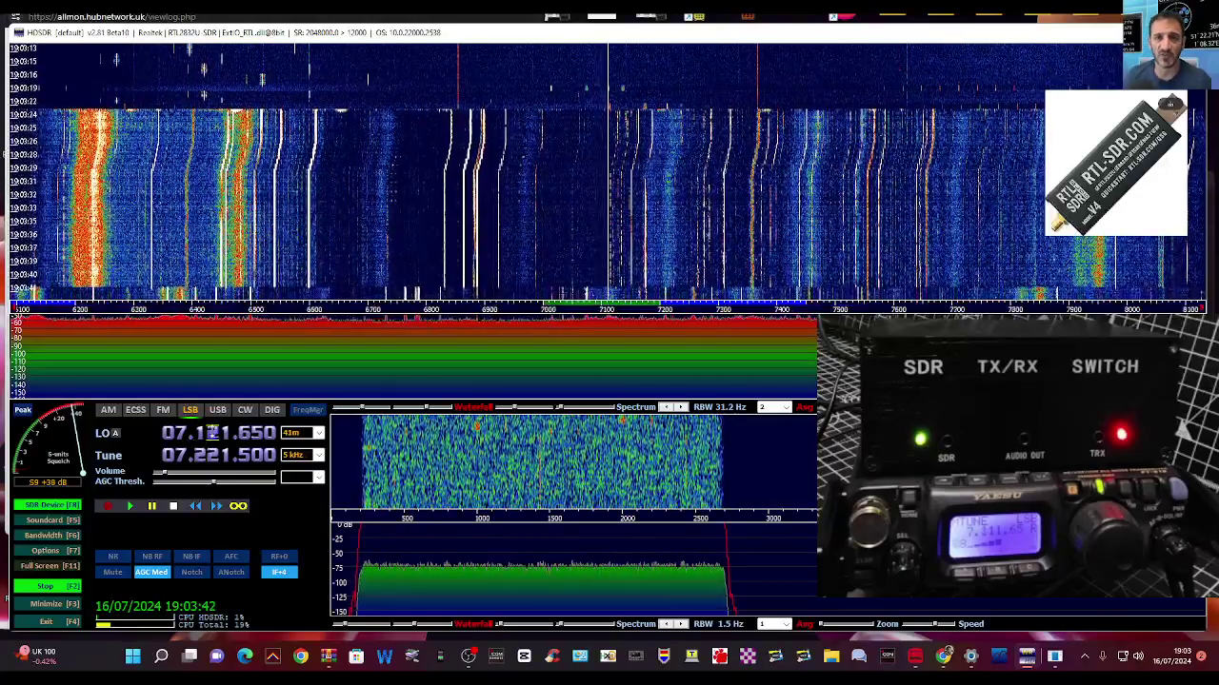
# Raise the audio volume and keep tuning upward to 07.298.000 as the FT-817 follows
pyautogui.moveTo(172, 479); pyautogui.dragTo(209, 476)
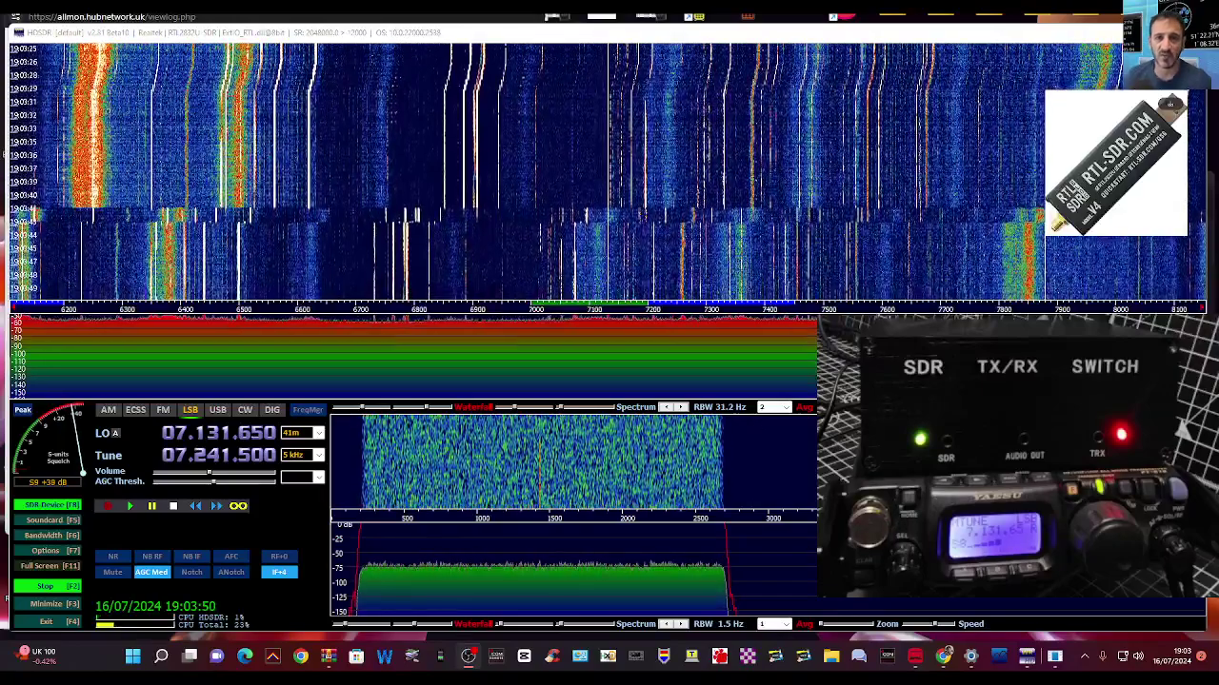
pyautogui.scroll(2, 225, 433)
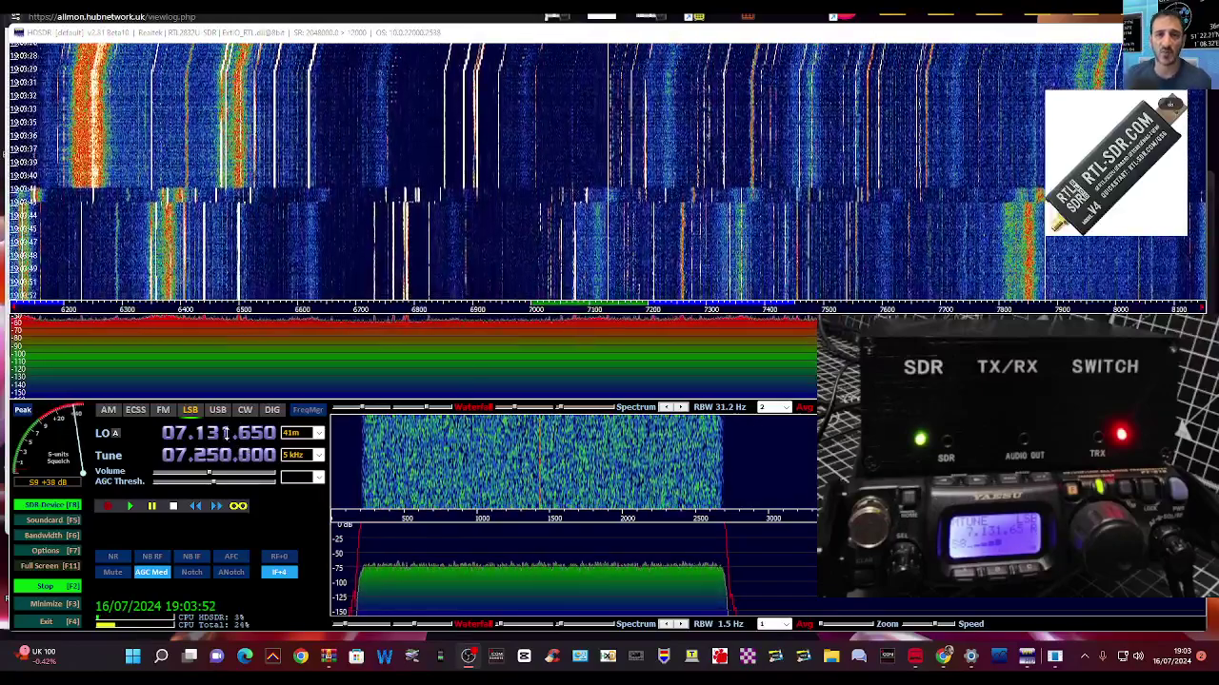
pyautogui.scroll(1, 225, 434)
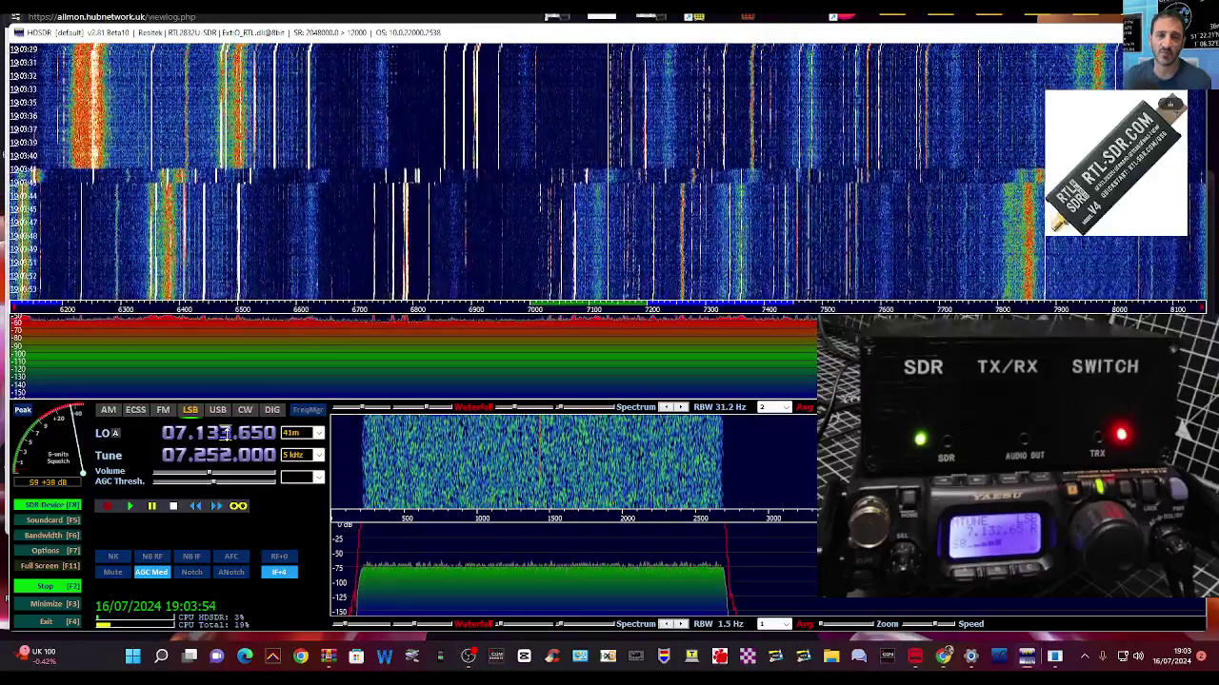
pyautogui.scroll(3, 225, 433)
pyautogui.scroll(2, 225, 433)
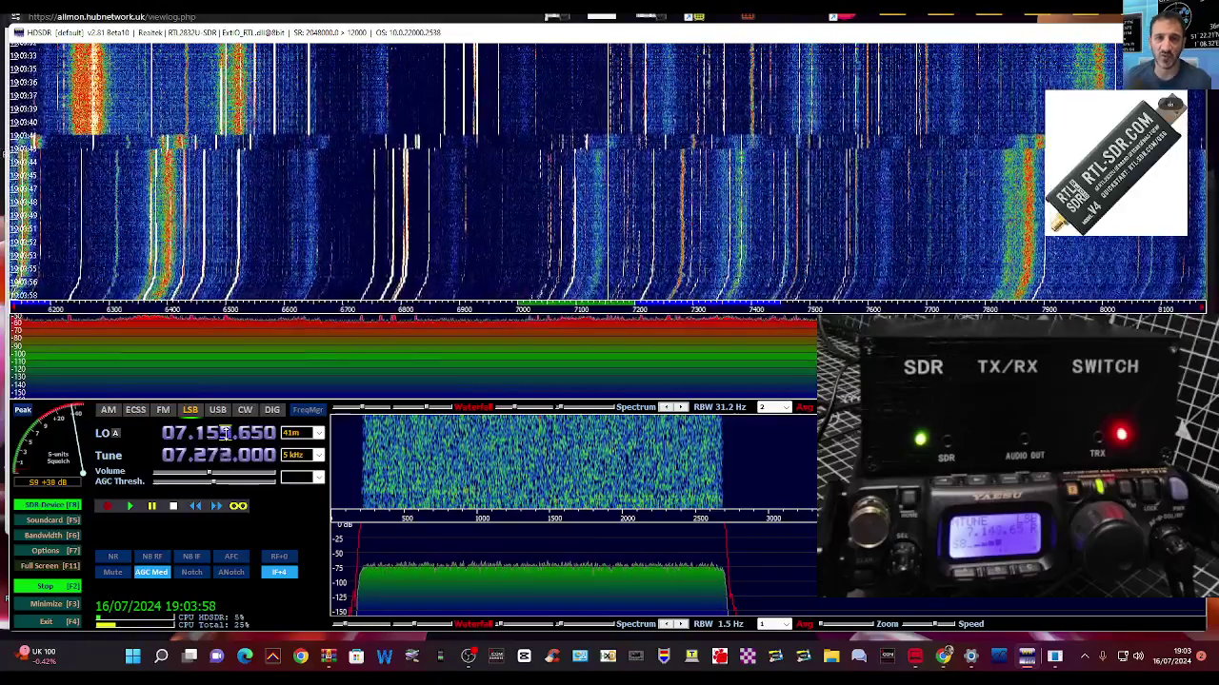
pyautogui.scroll(1, 225, 433)
pyautogui.scroll(6, 224, 433)
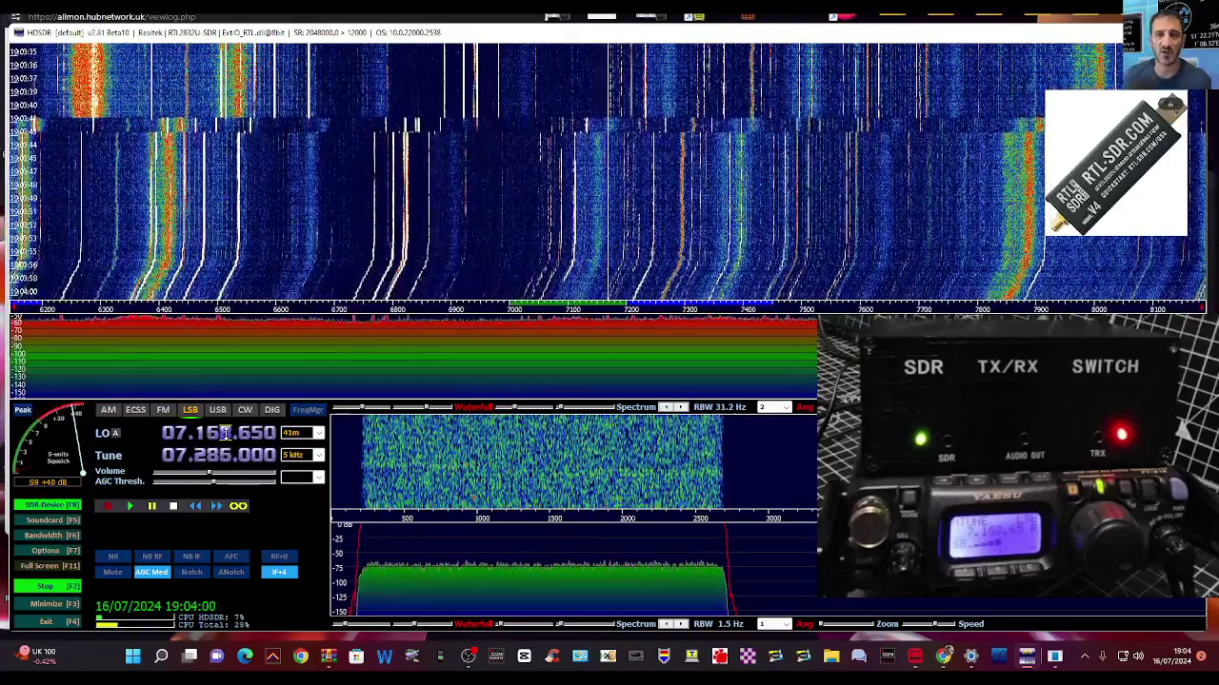
pyautogui.scroll(7, 225, 433)
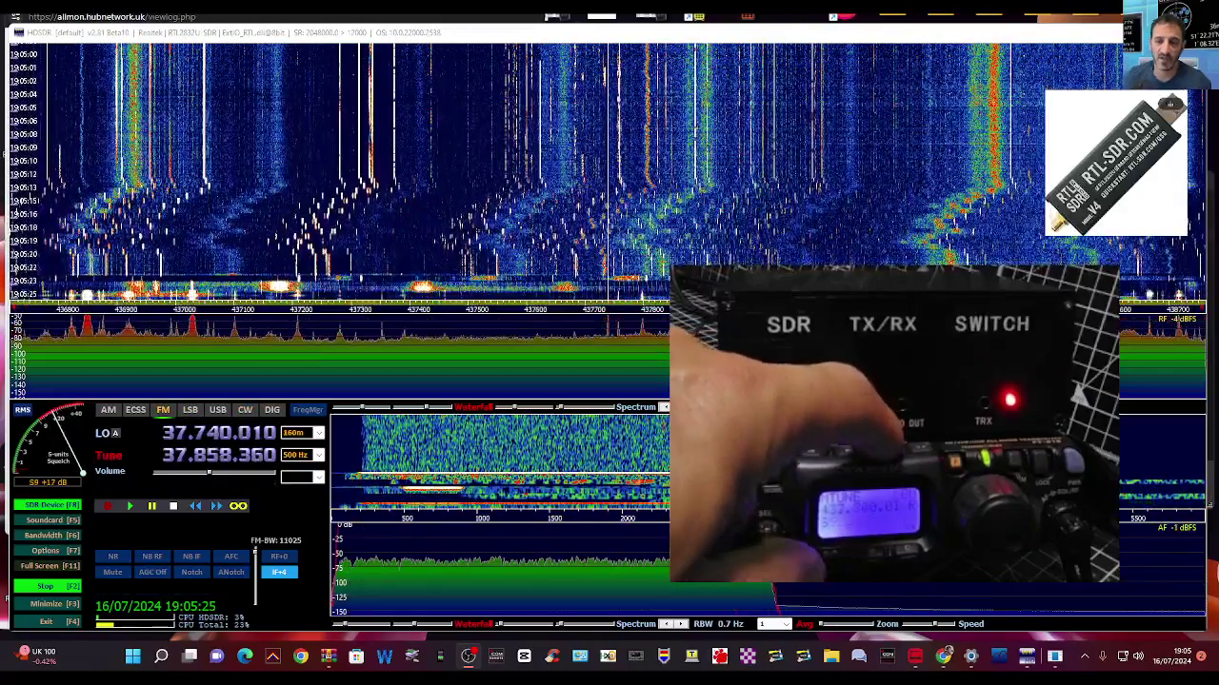
# Stop receiving with F2 and scroll the LO to follow the radio to 145.752 MHz
pyautogui.press('F2')
pyautogui.press('F2')
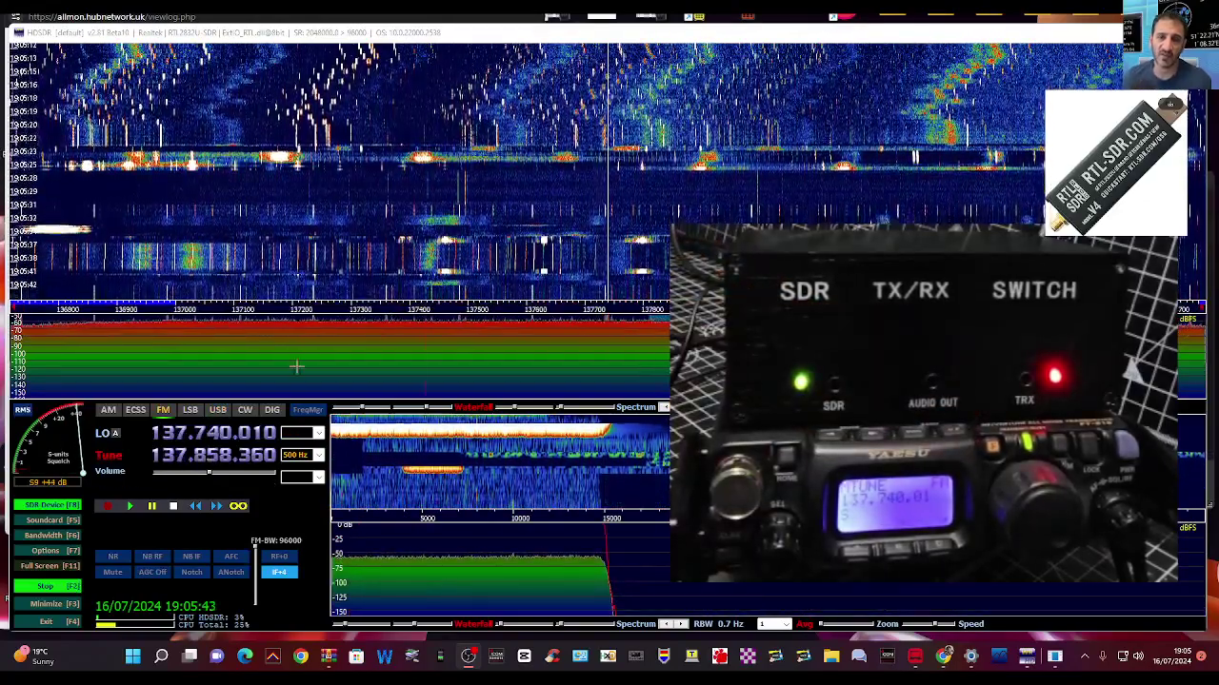
pyautogui.scroll(1, 246, 455)
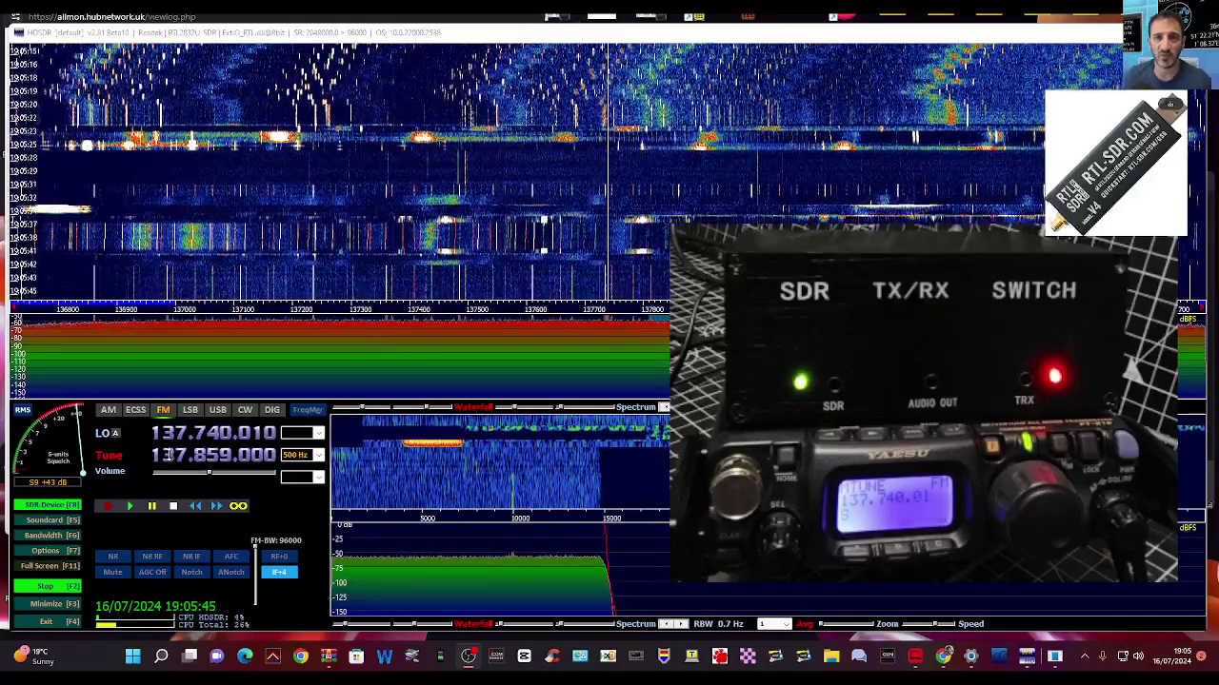
pyautogui.scroll(1, 168, 455)
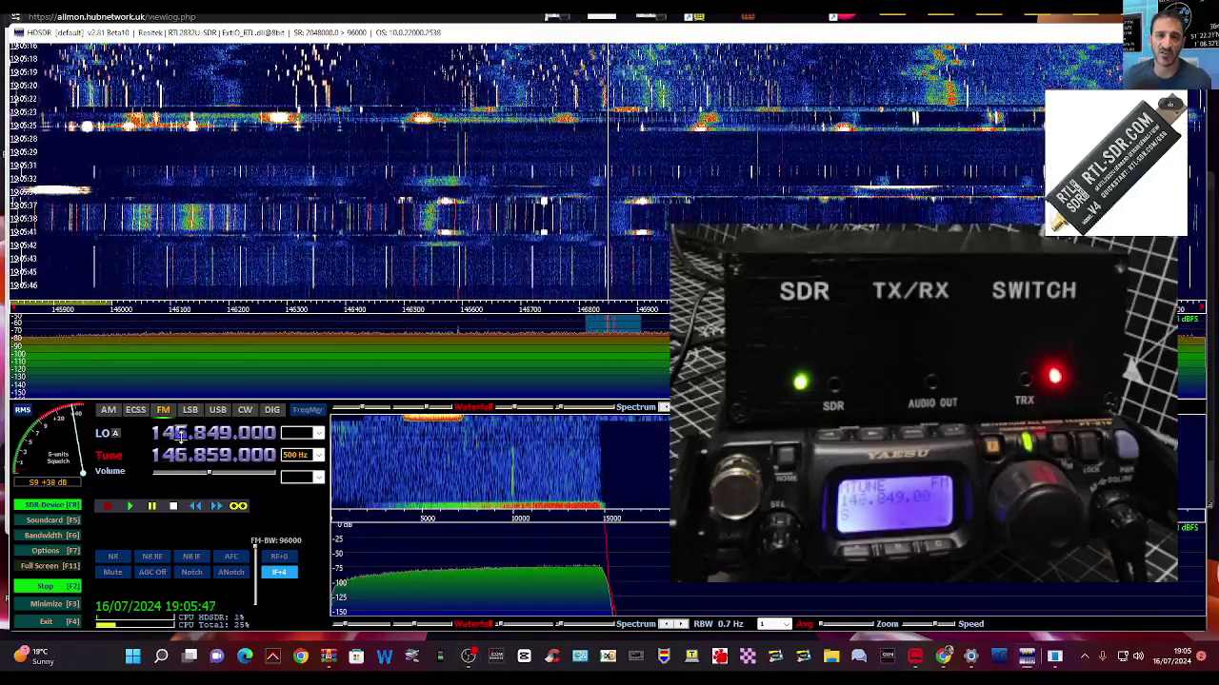
pyautogui.scroll(-1, 181, 436)
pyautogui.scroll(-1, 181, 436)
pyautogui.scroll(1, 201, 436)
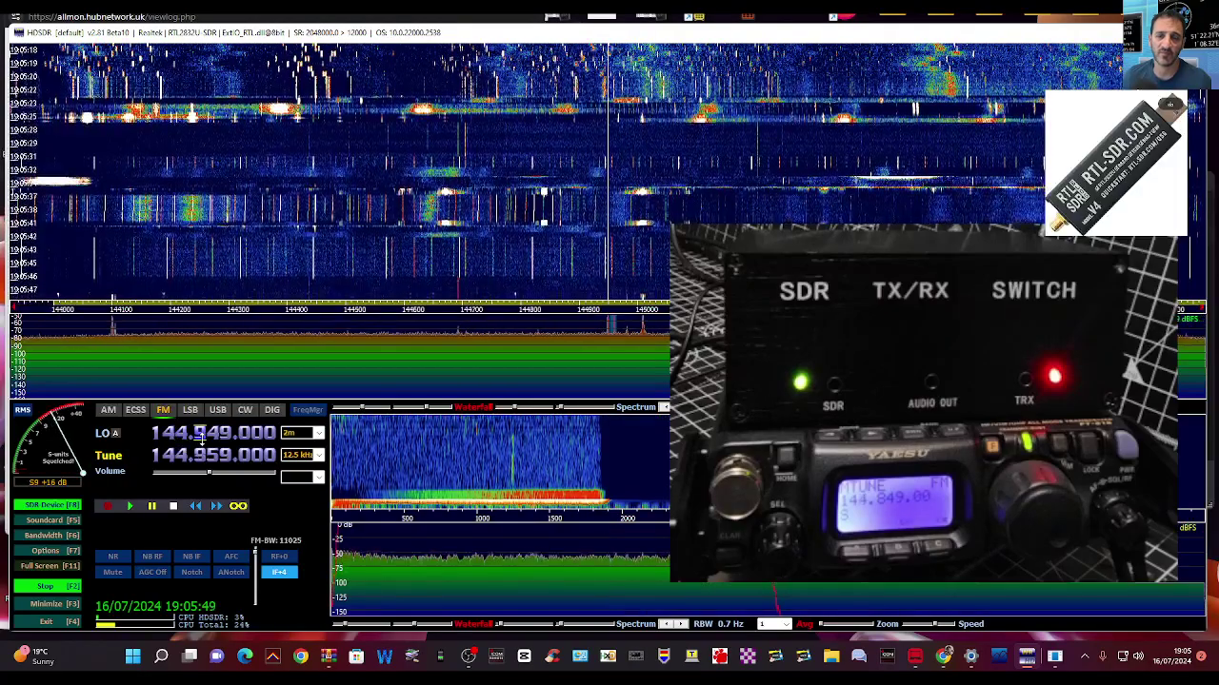
pyautogui.scroll(2, 200, 436)
pyautogui.scroll(3, 200, 436)
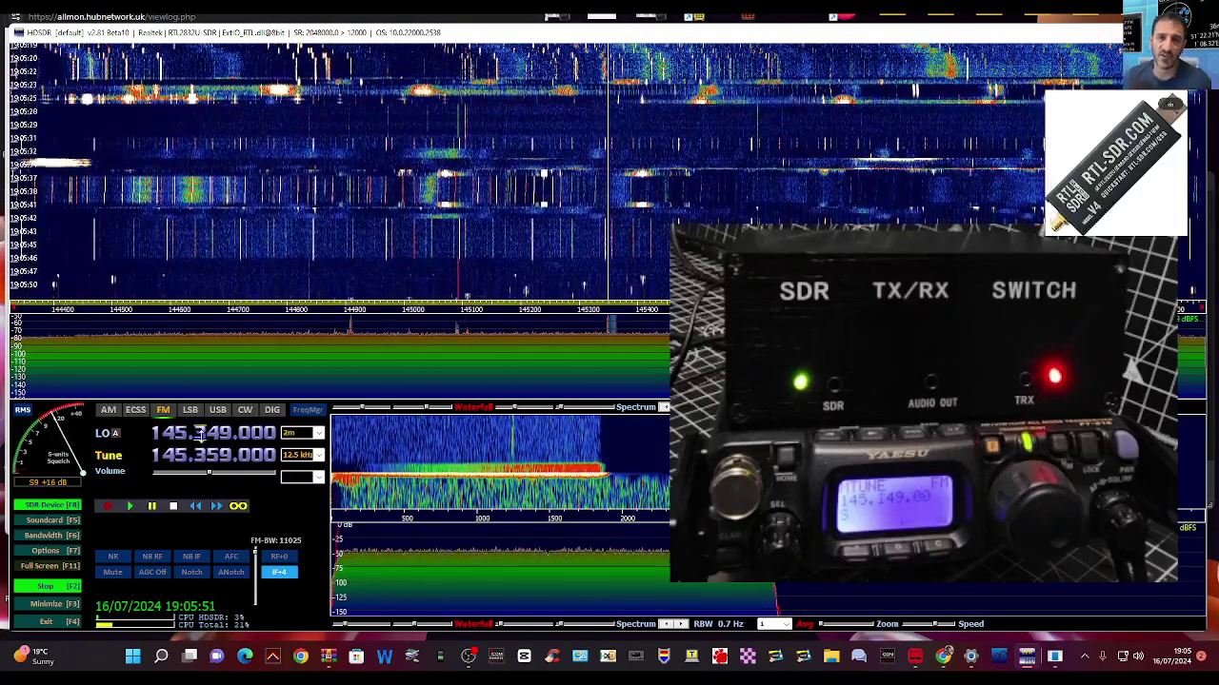
pyautogui.scroll(2, 201, 434)
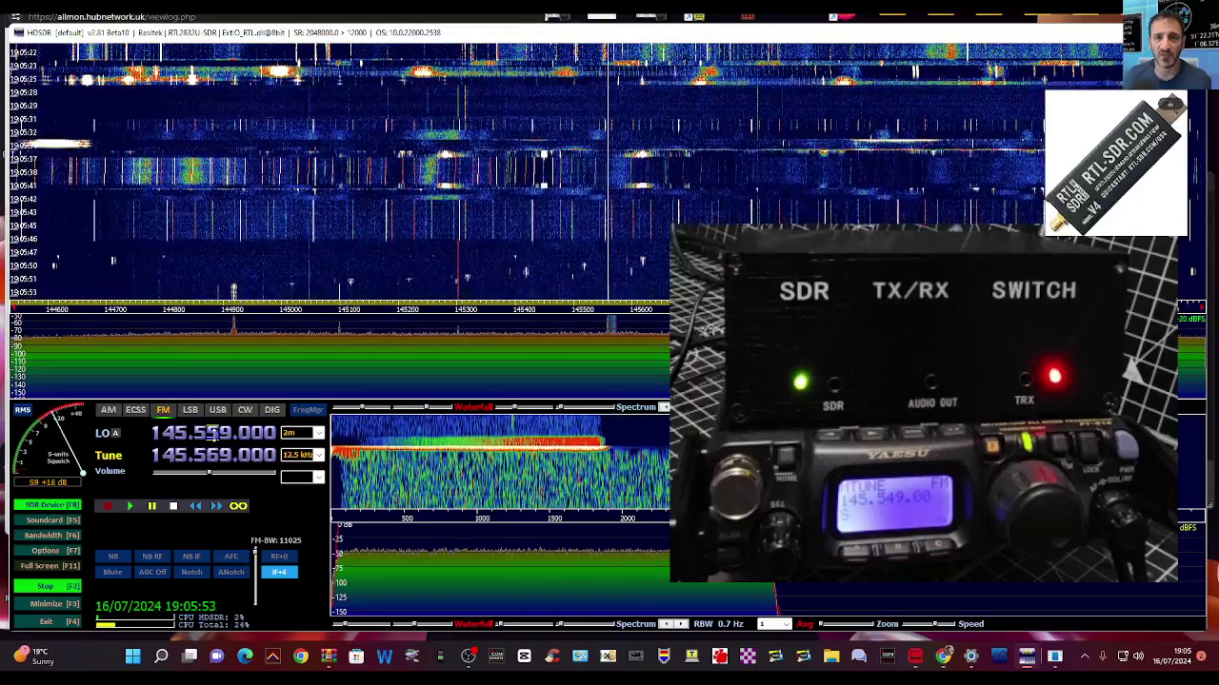
pyautogui.scroll(3, 213, 435)
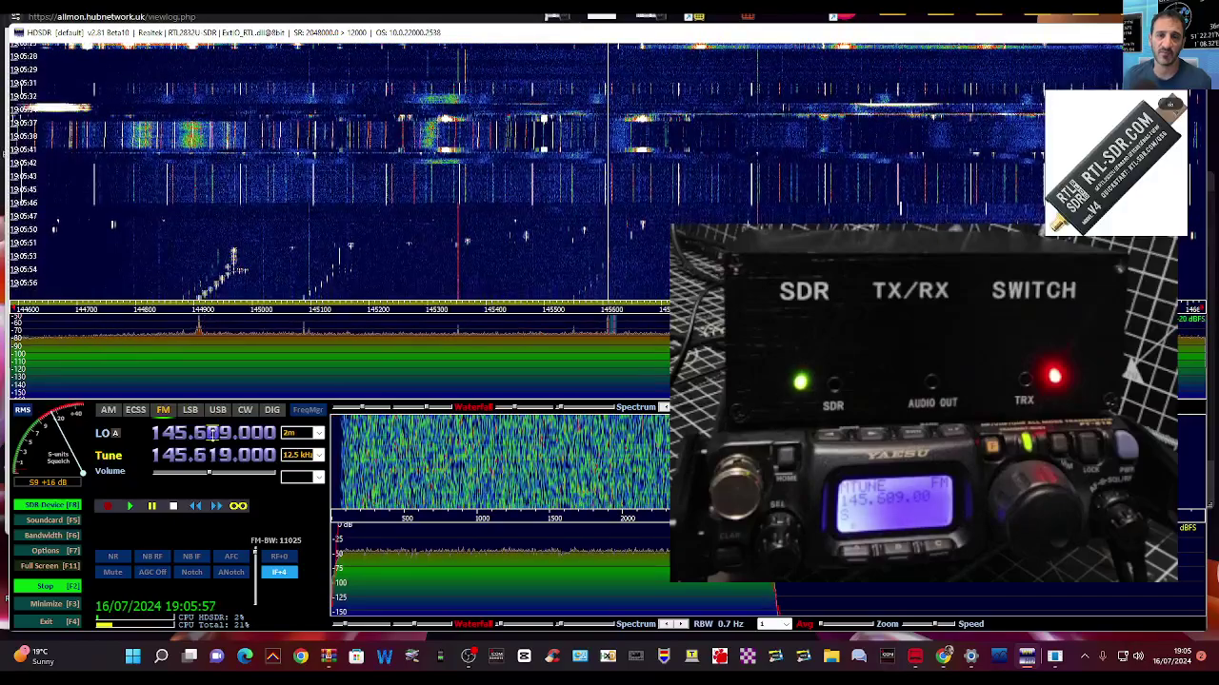
pyautogui.scroll(1, 198, 434)
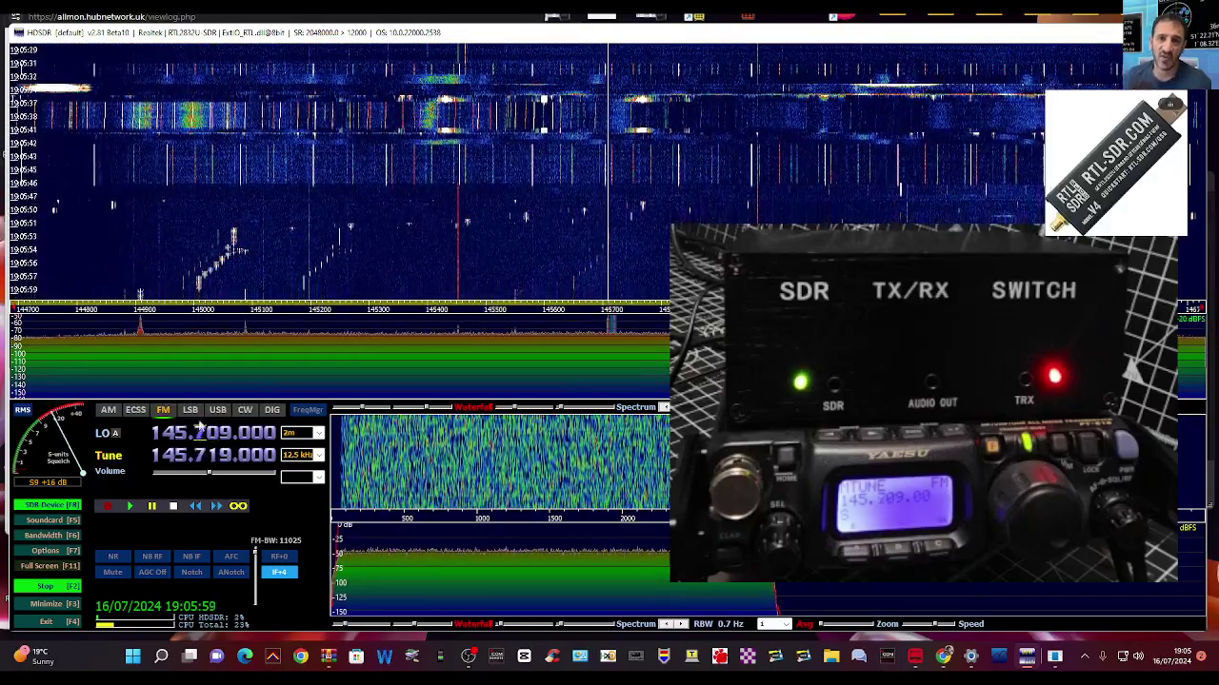
# Tune onto the 2 m signals near 144.91 MHz, settling on 144.9125 MHz
pyautogui.click(143, 342)
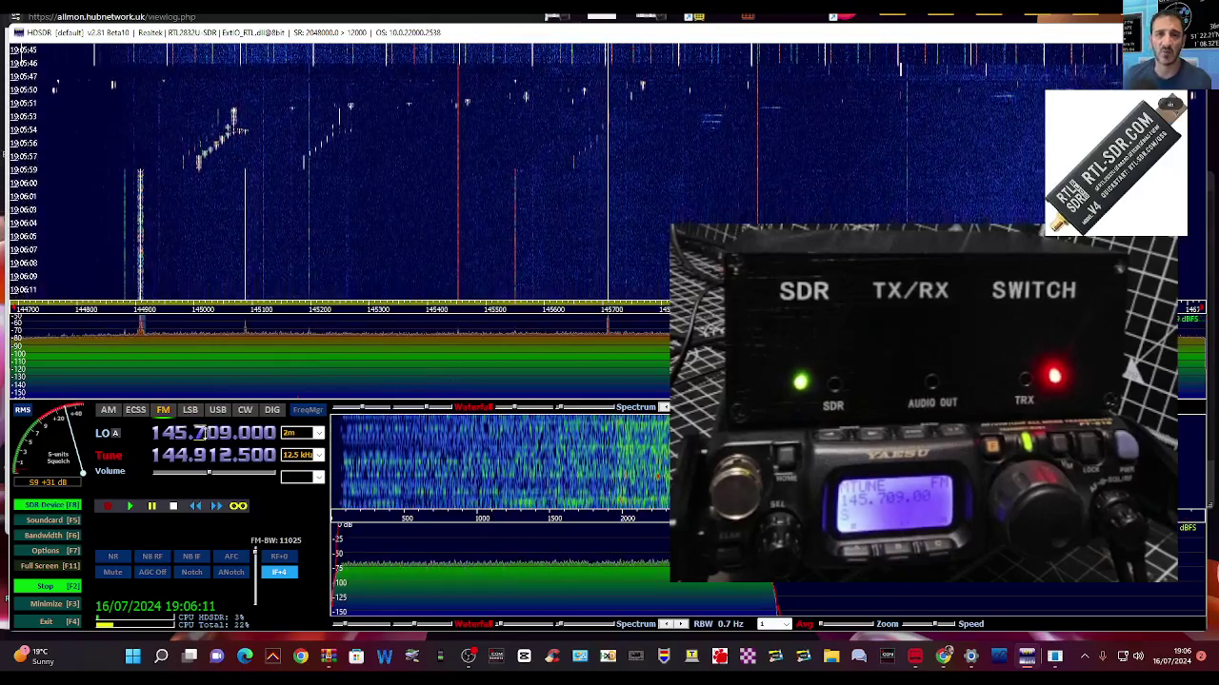
pyautogui.scroll(2, 215, 434)
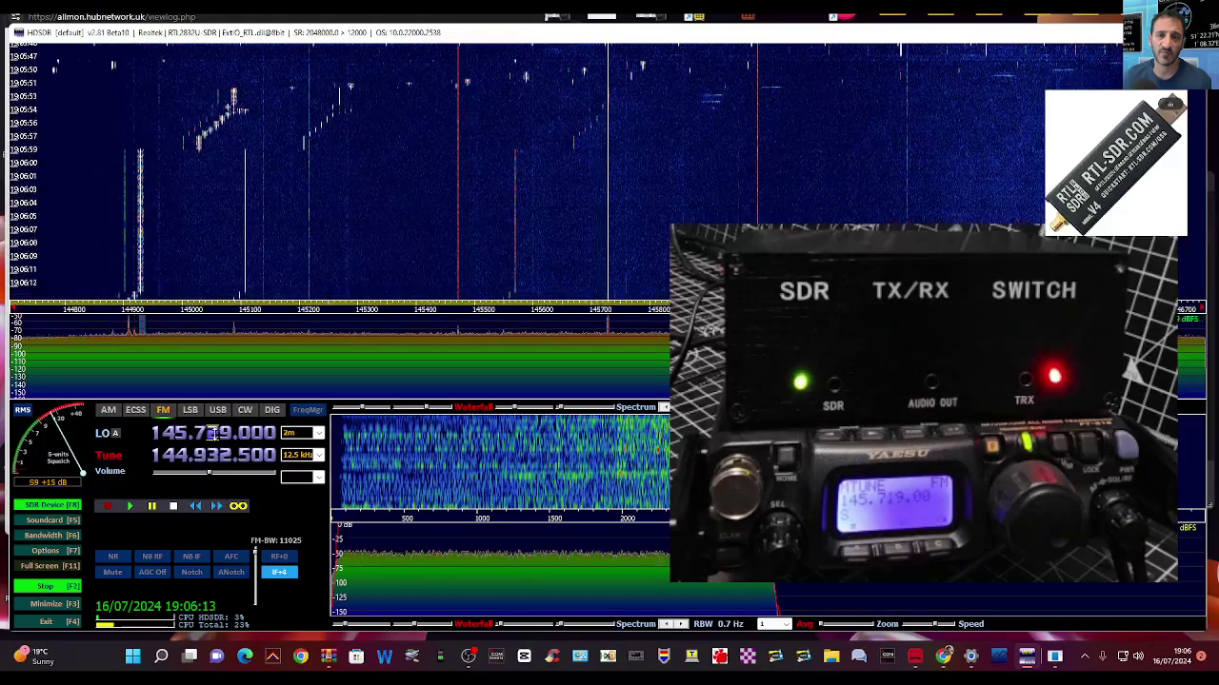
pyautogui.scroll(1, 213, 433)
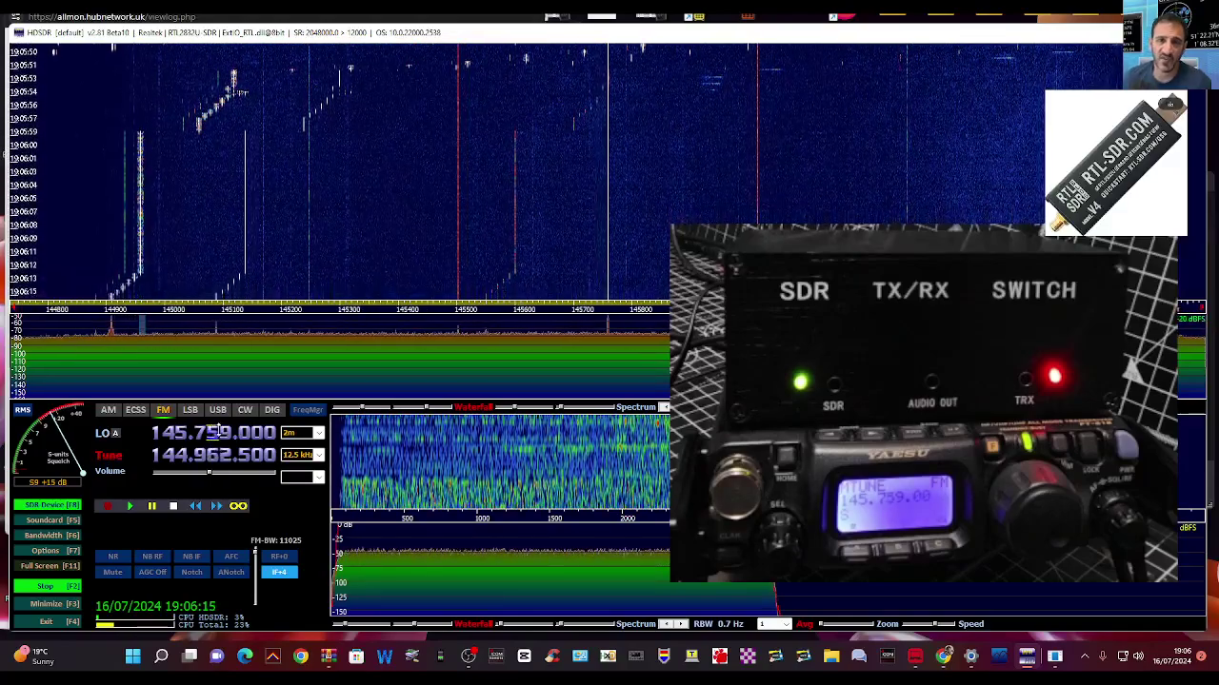
pyautogui.scroll(-2, 225, 433)
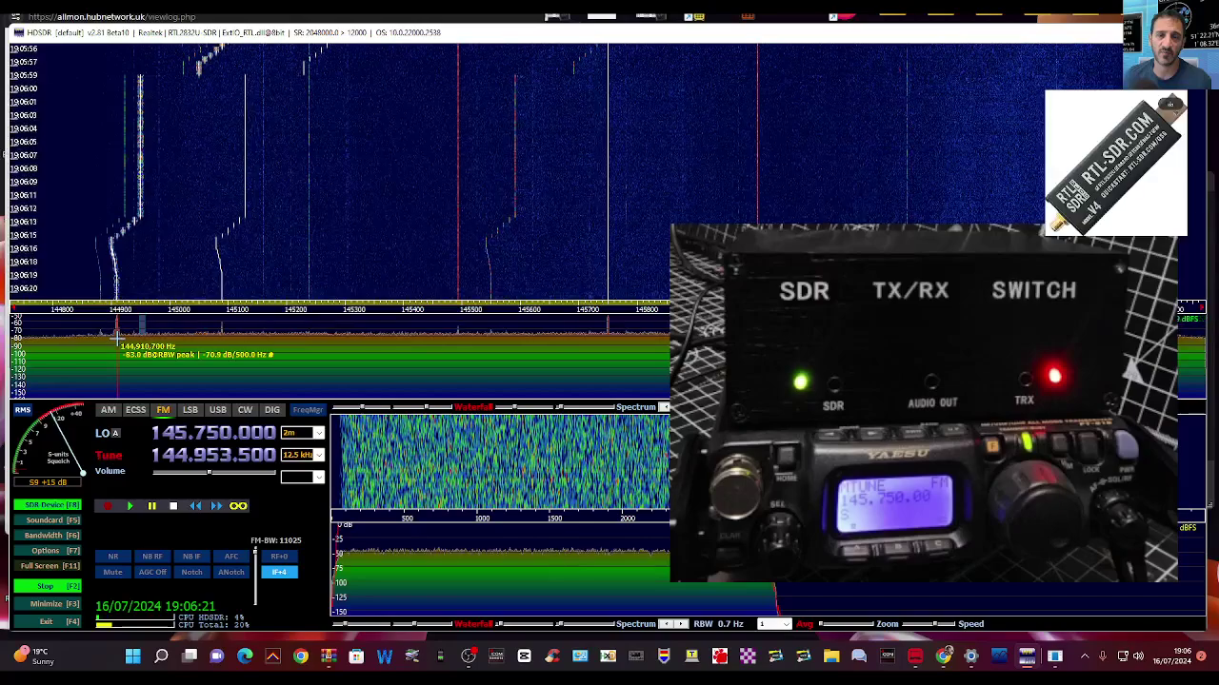
pyautogui.click(118, 340)
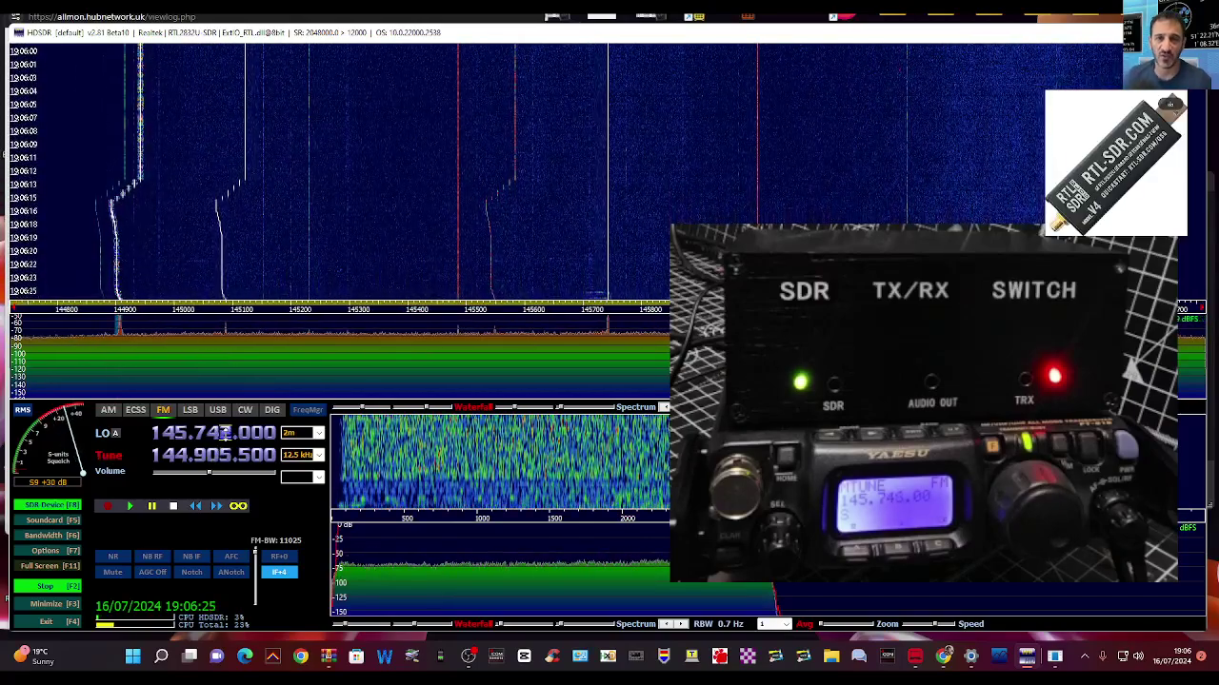
# Move the tune point through 144.900 MHz to 144.8875 MHz
pyautogui.scroll(-1, 224, 433)
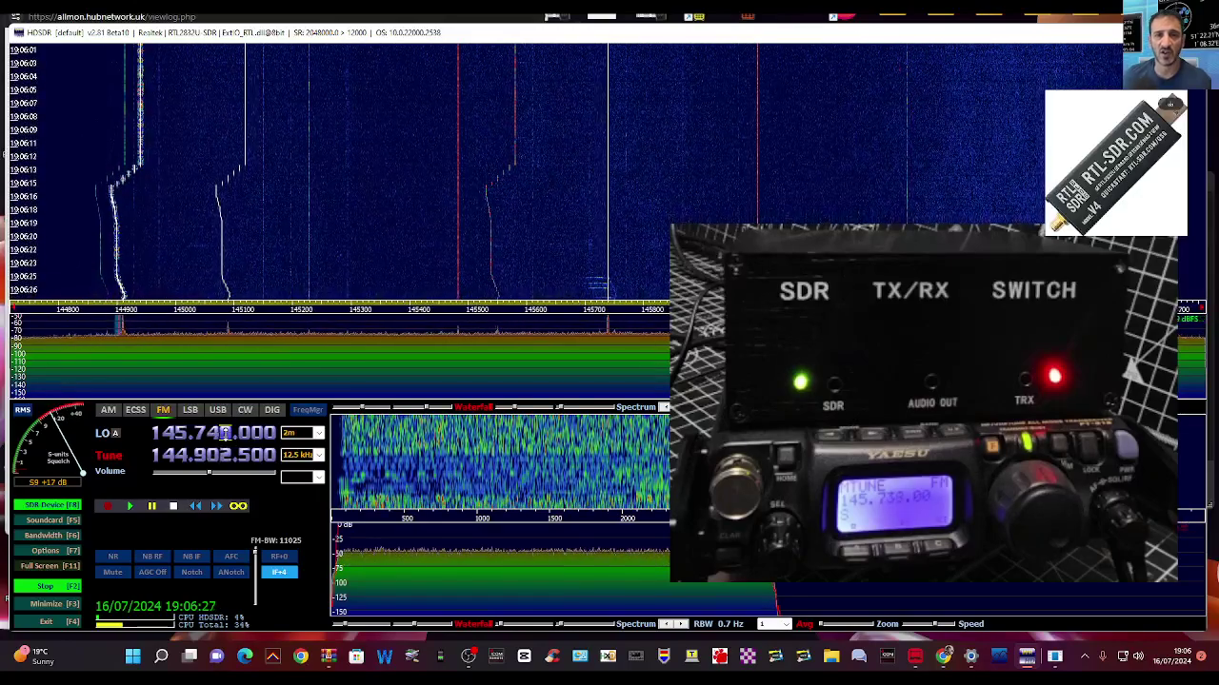
pyautogui.scroll(6, 224, 434)
pyautogui.scroll(7, 225, 435)
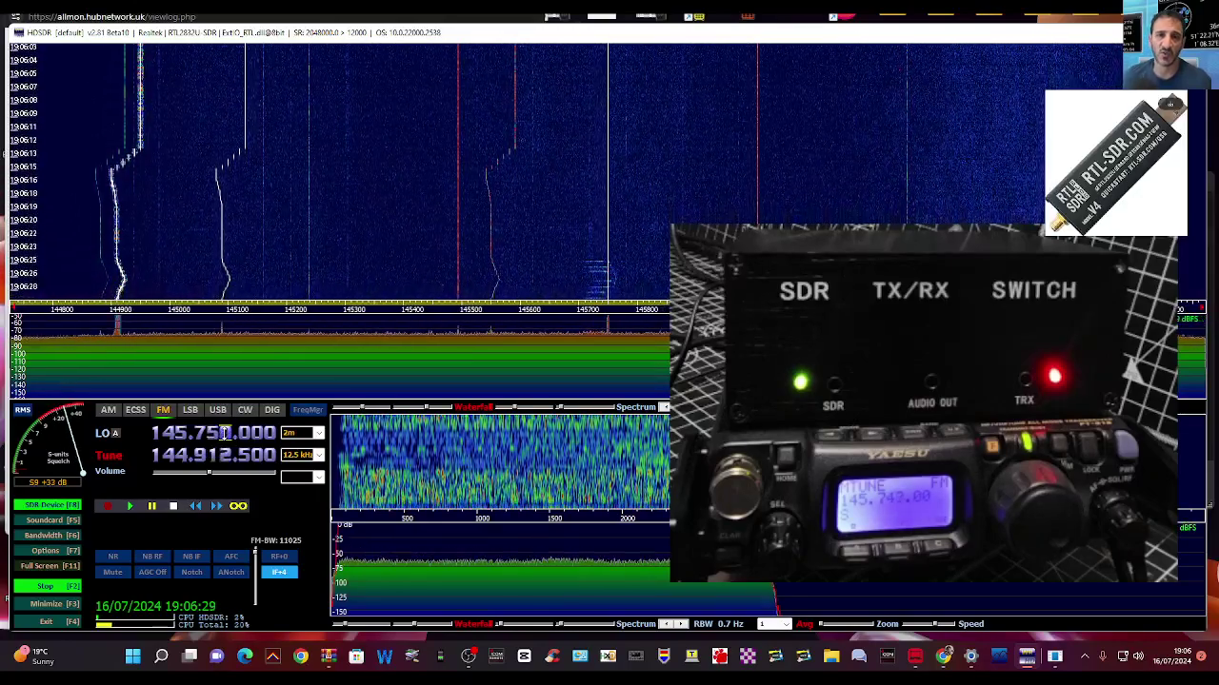
pyautogui.scroll(-2, 225, 433)
pyautogui.click(122, 343)
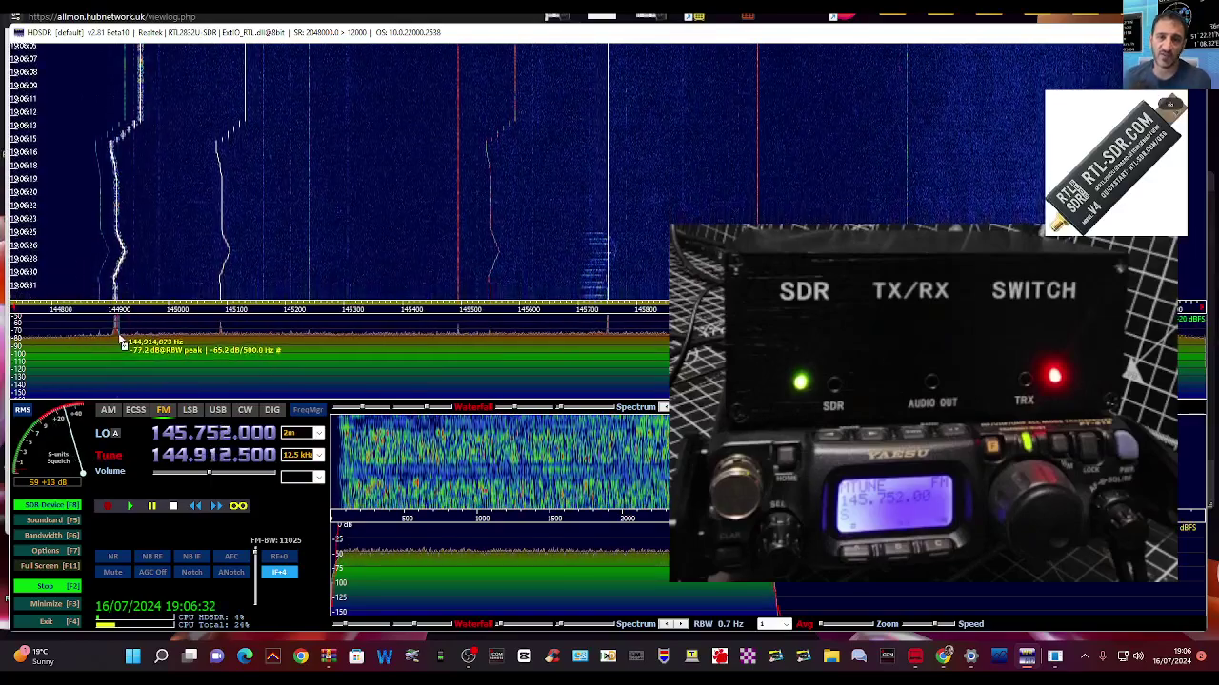
pyautogui.click(114, 336)
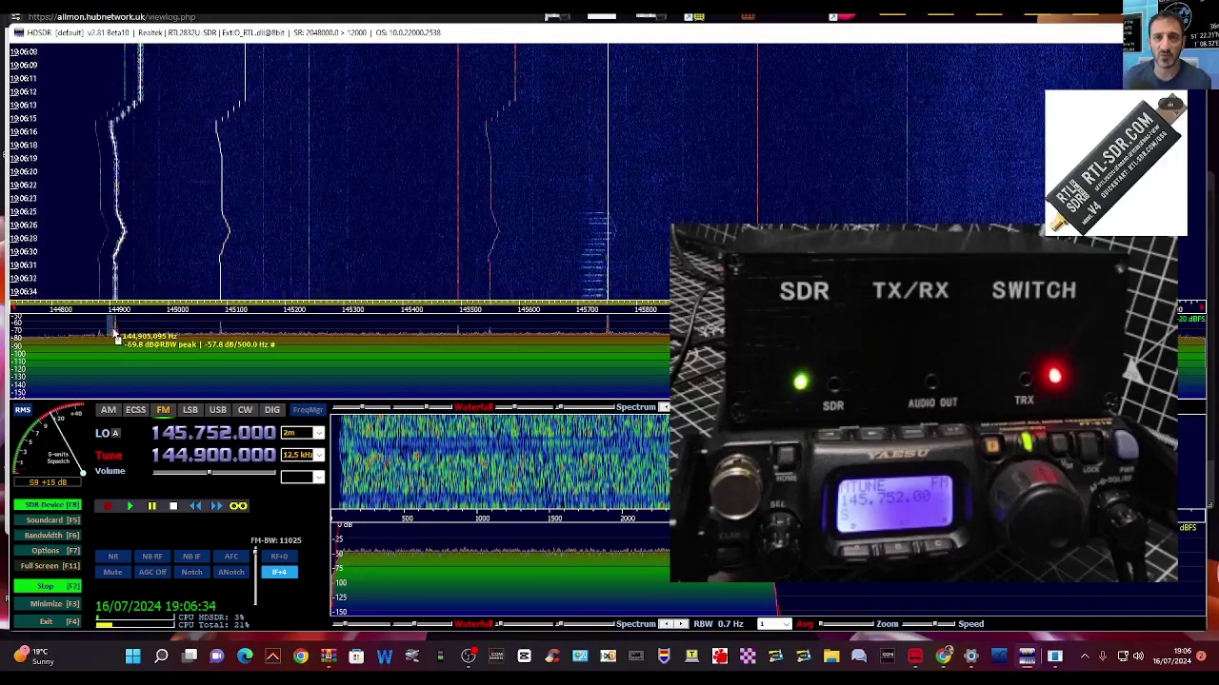
pyautogui.click(105, 329)
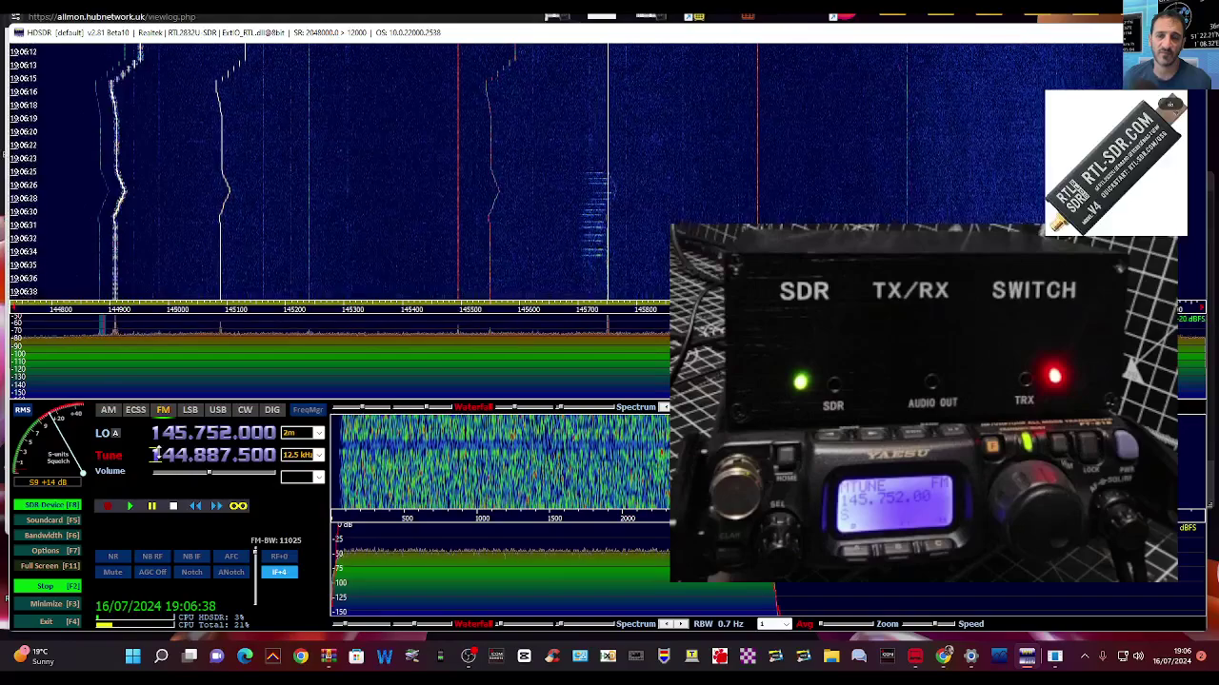
# Scroll the LO from 144 MHz past 444/424 MHz to land on 434.550.010 in FM
pyautogui.scroll(3, 155, 455)
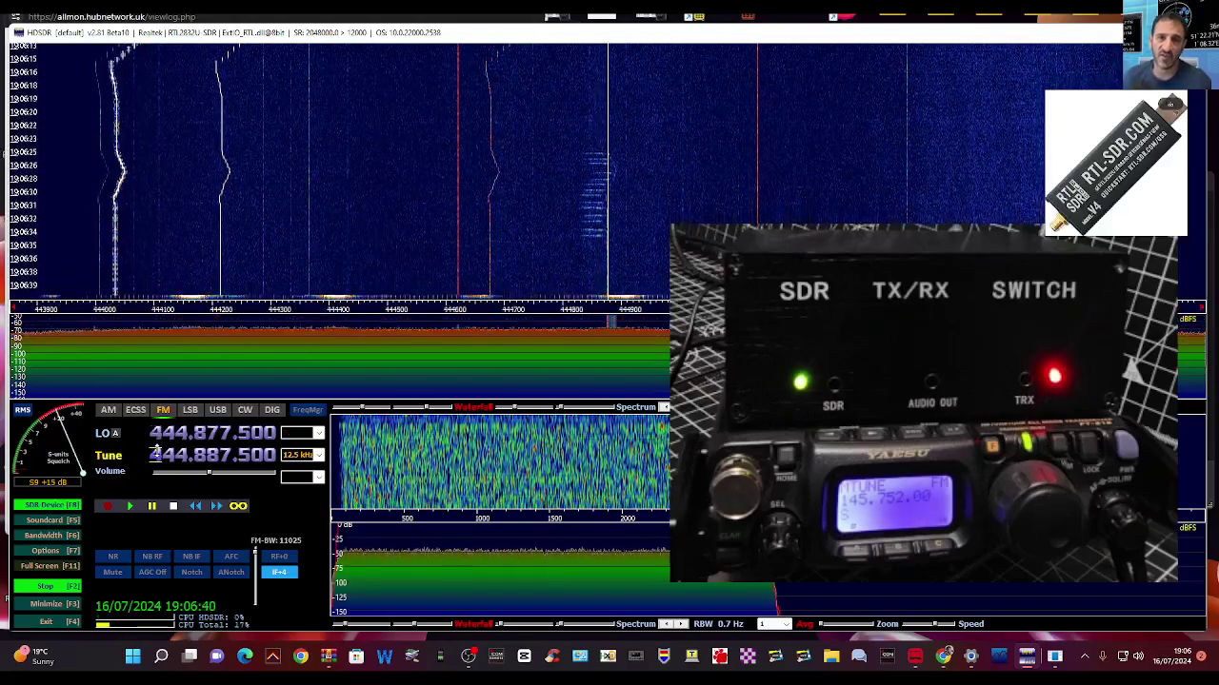
pyautogui.scroll(-1, 167, 457)
pyautogui.scroll(-1, 178, 459)
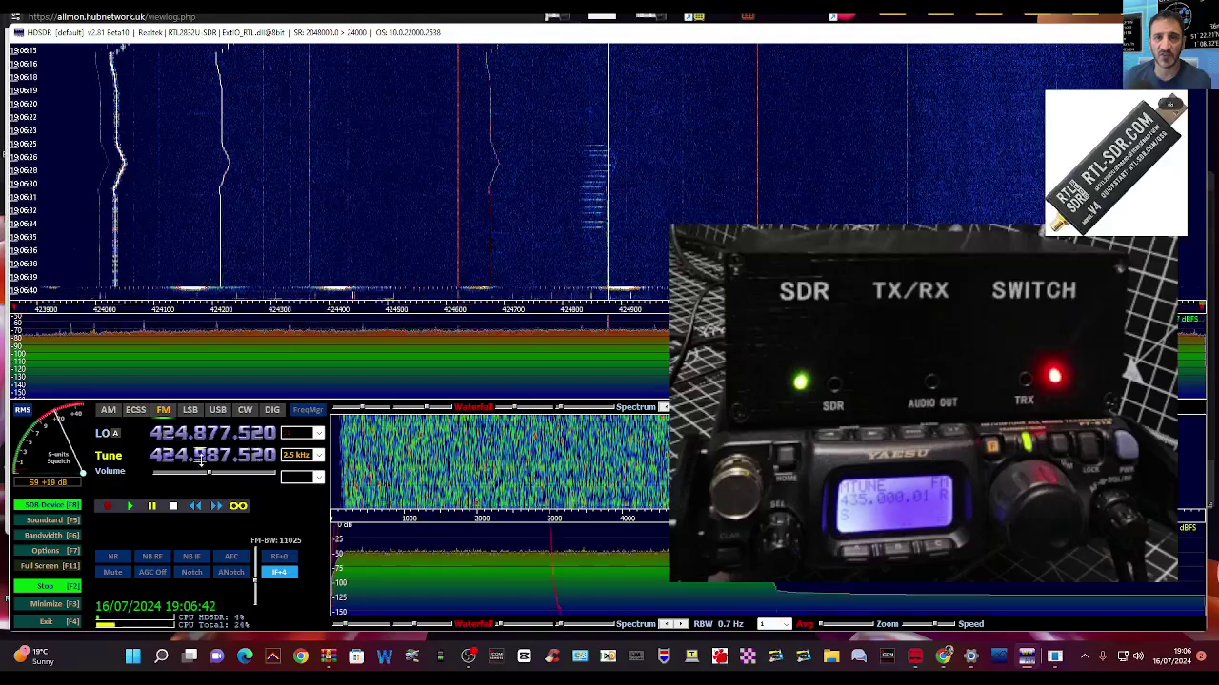
pyautogui.scroll(2, 201, 459)
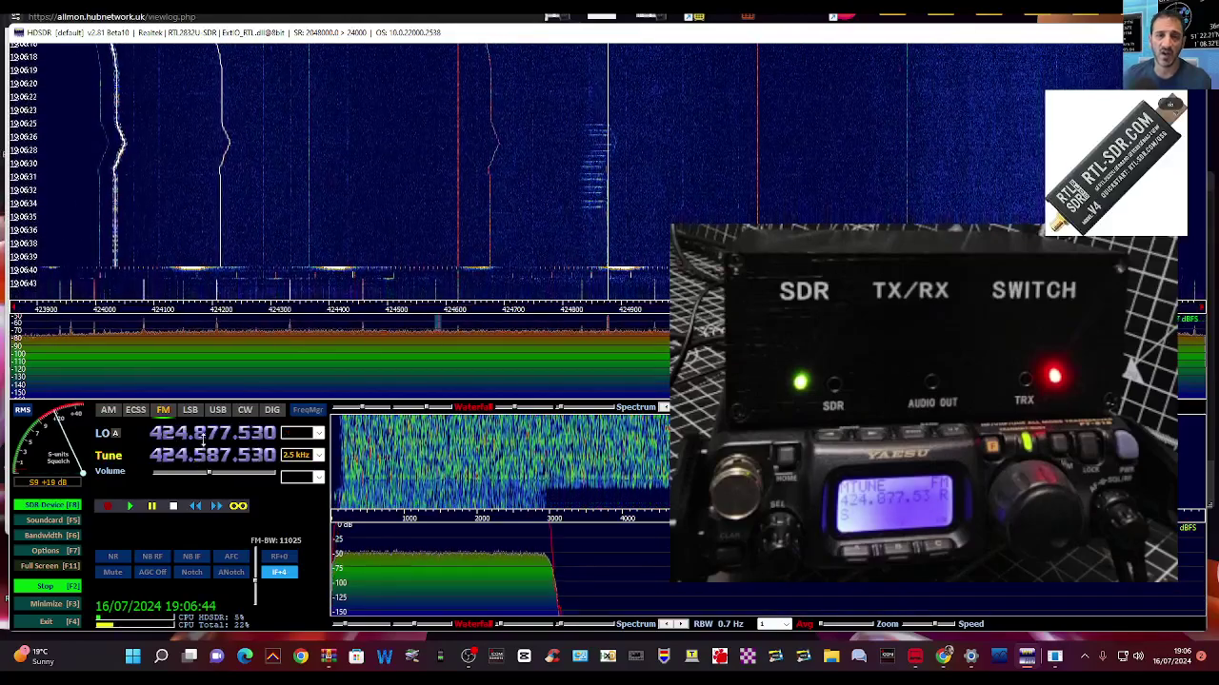
pyautogui.scroll(-5, 201, 459)
pyautogui.scroll(1, 200, 434)
pyautogui.scroll(2, 166, 433)
pyautogui.scroll(-1, 166, 433)
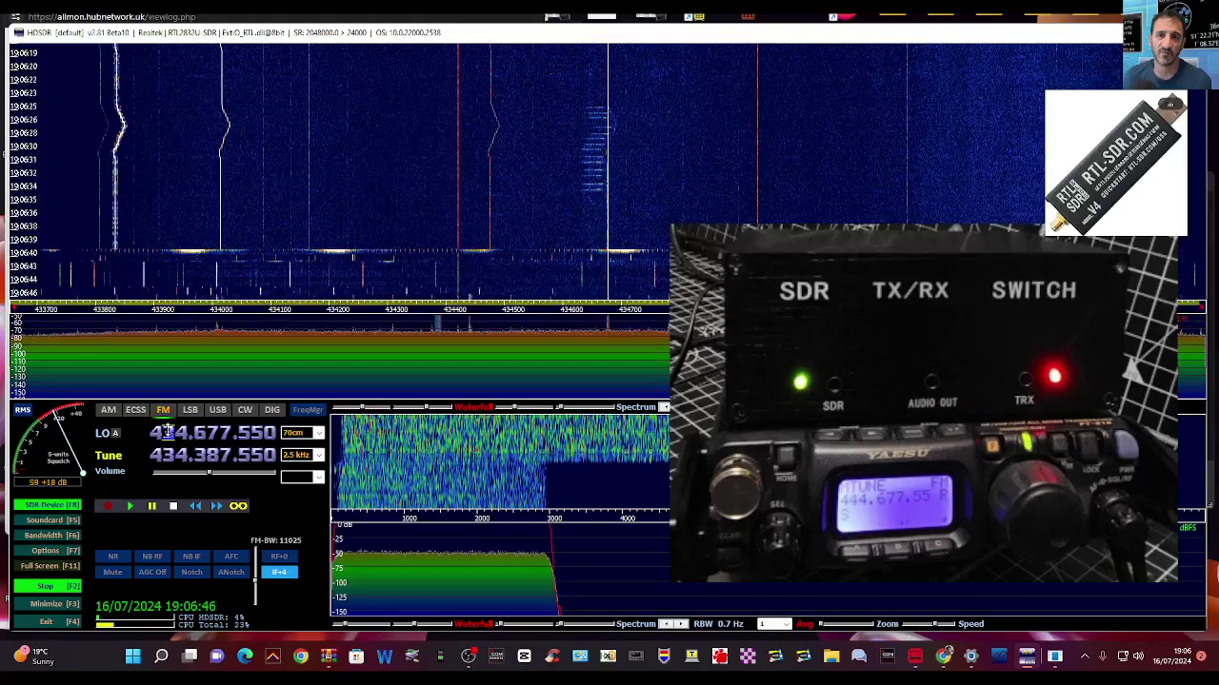
pyautogui.scroll(-1, 179, 433)
pyautogui.scroll(1, 179, 433)
pyautogui.scroll(-2, 198, 433)
pyautogui.scroll(1, 207, 434)
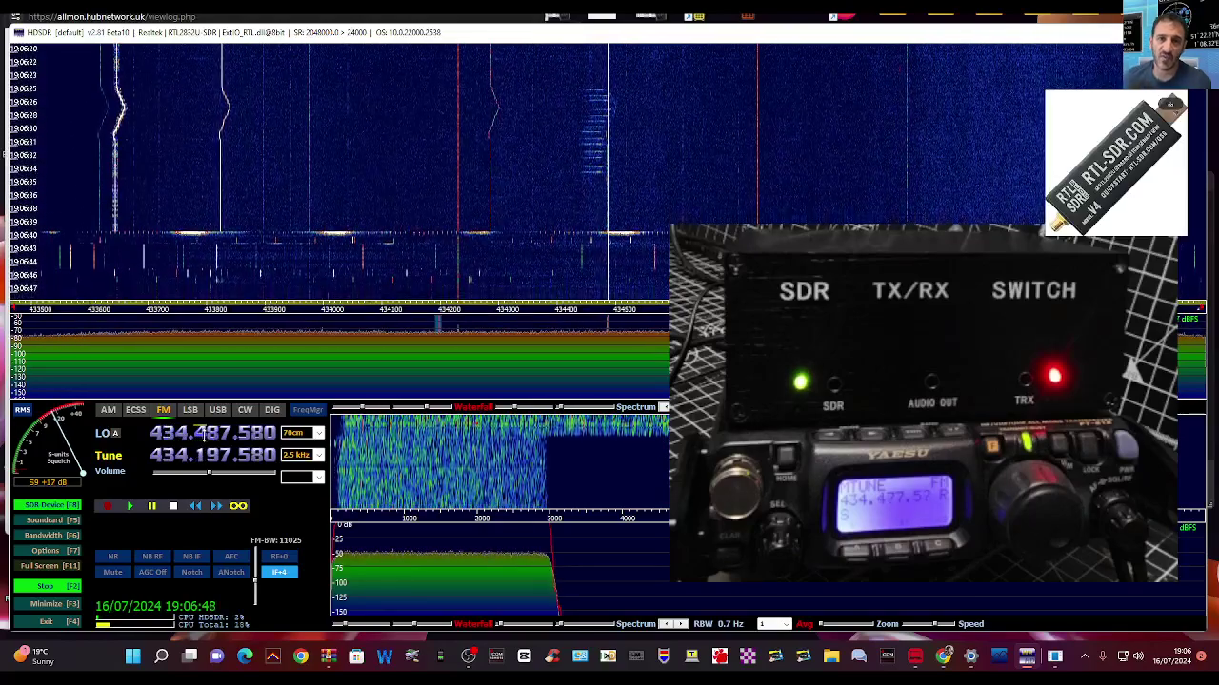
pyautogui.scroll(1, 194, 434)
pyautogui.scroll(-1, 209, 435)
pyautogui.scroll(-2, 212, 434)
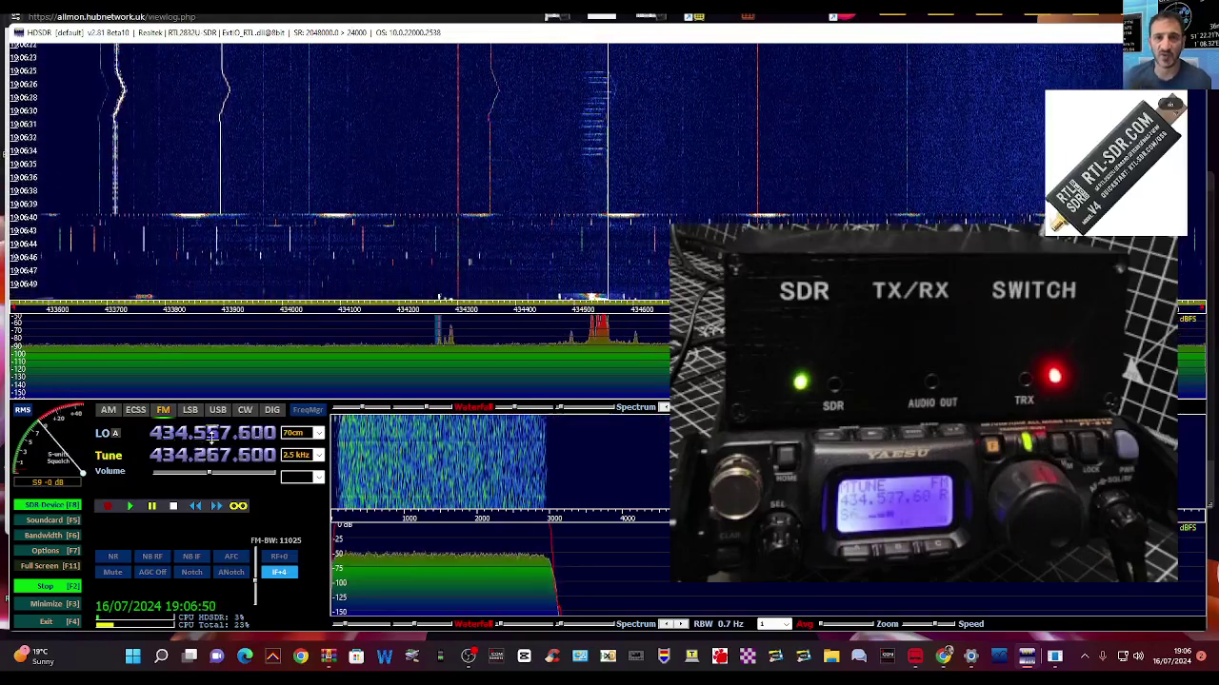
pyautogui.scroll(-6, 225, 434)
pyautogui.scroll(2, 250, 433)
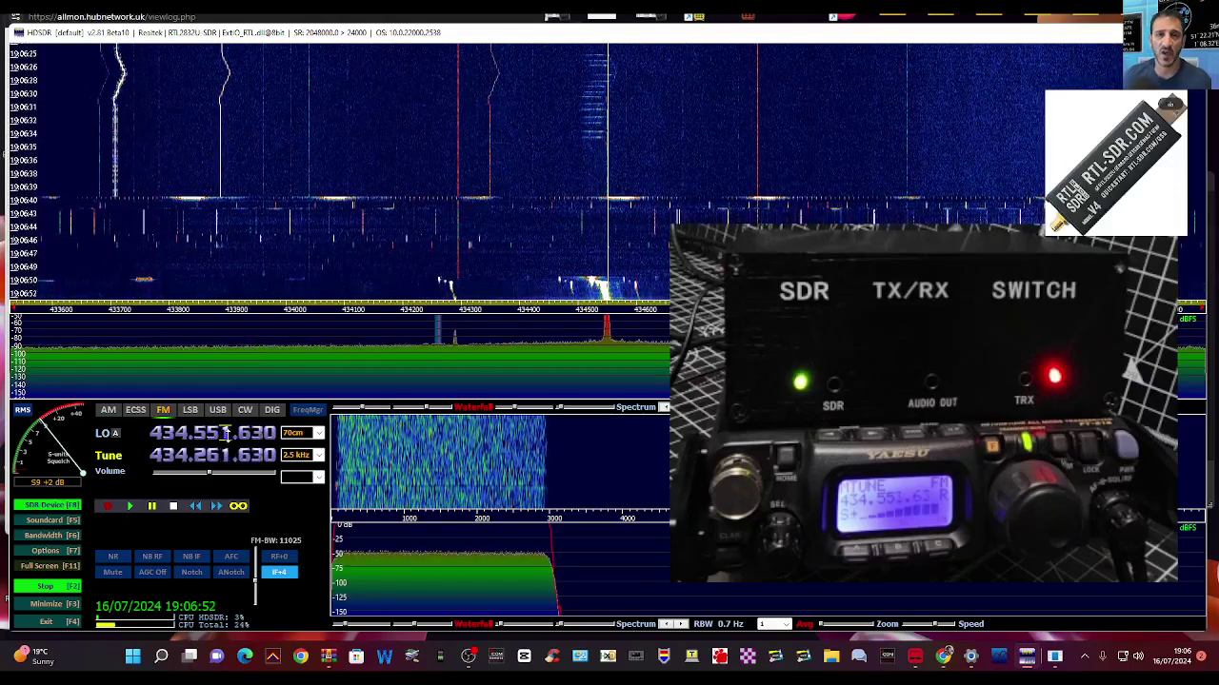
pyautogui.scroll(-1, 226, 433)
pyautogui.scroll(-5, 243, 433)
pyautogui.scroll(-12, 253, 433)
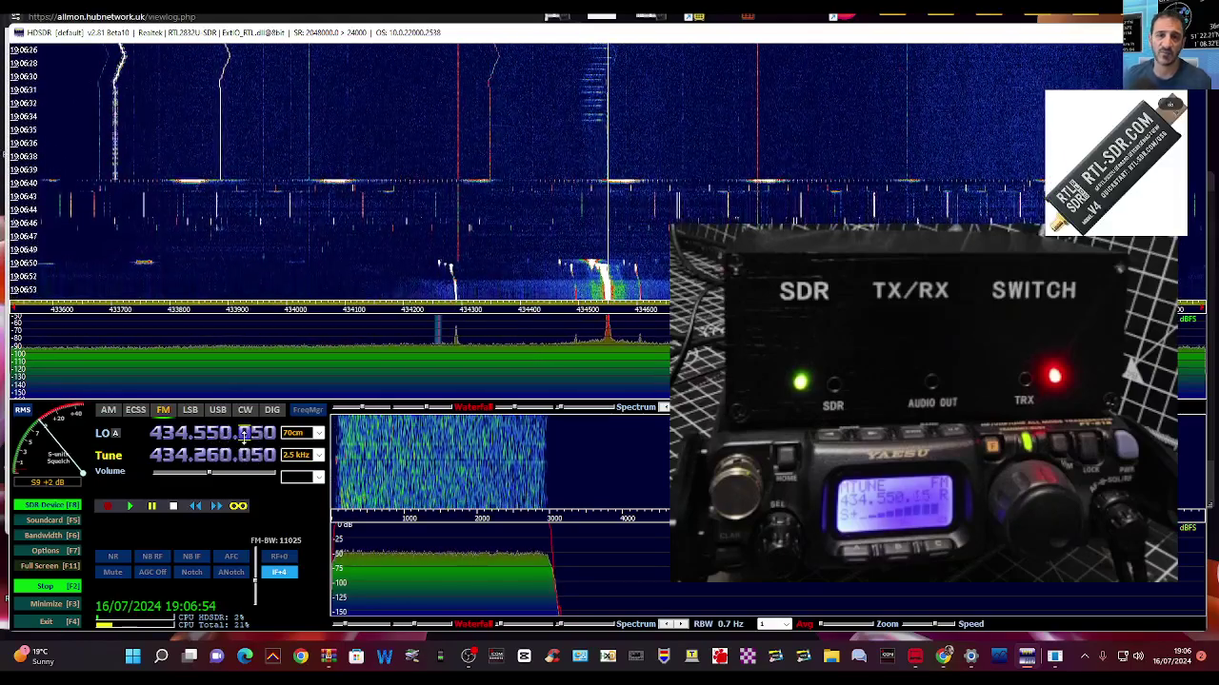
pyautogui.scroll(-2, 259, 435)
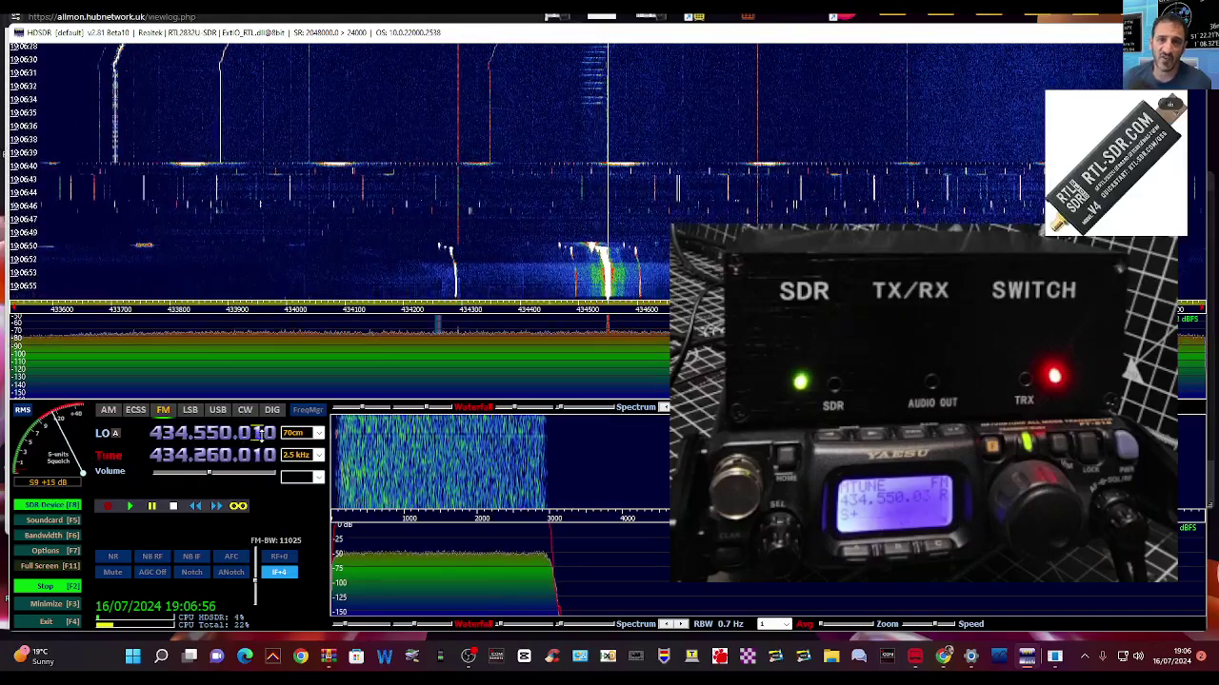
pyautogui.scroll(1, 259, 435)
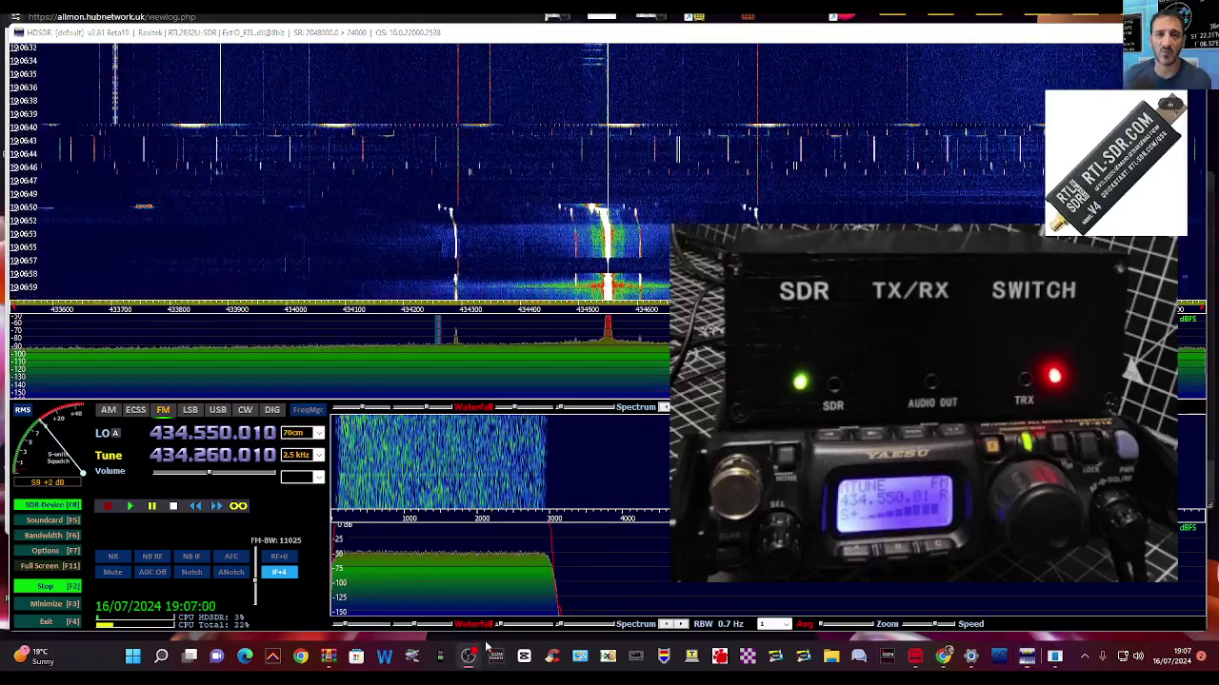
# Tune onto the 434.550.000 MHz signal and push the audio volume to maximum
pyautogui.click(521, 495)
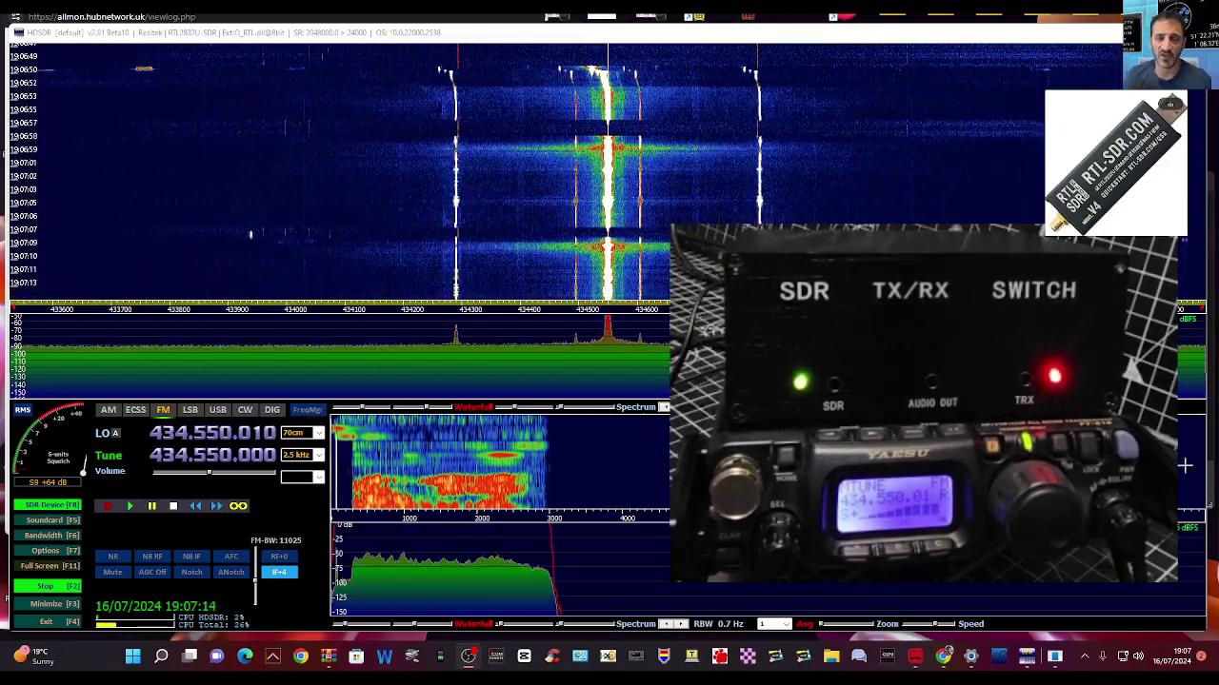
pyautogui.click(1138, 657)
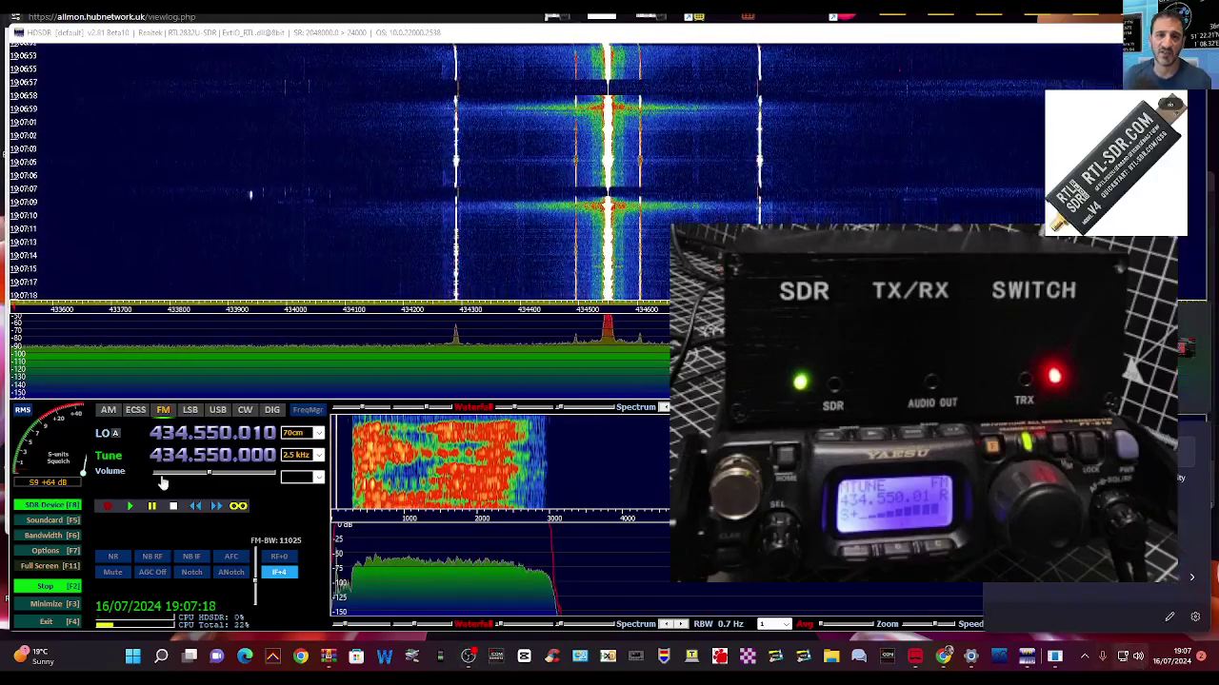
pyautogui.click(236, 476)
pyautogui.moveTo(236, 476); pyautogui.dragTo(274, 475)
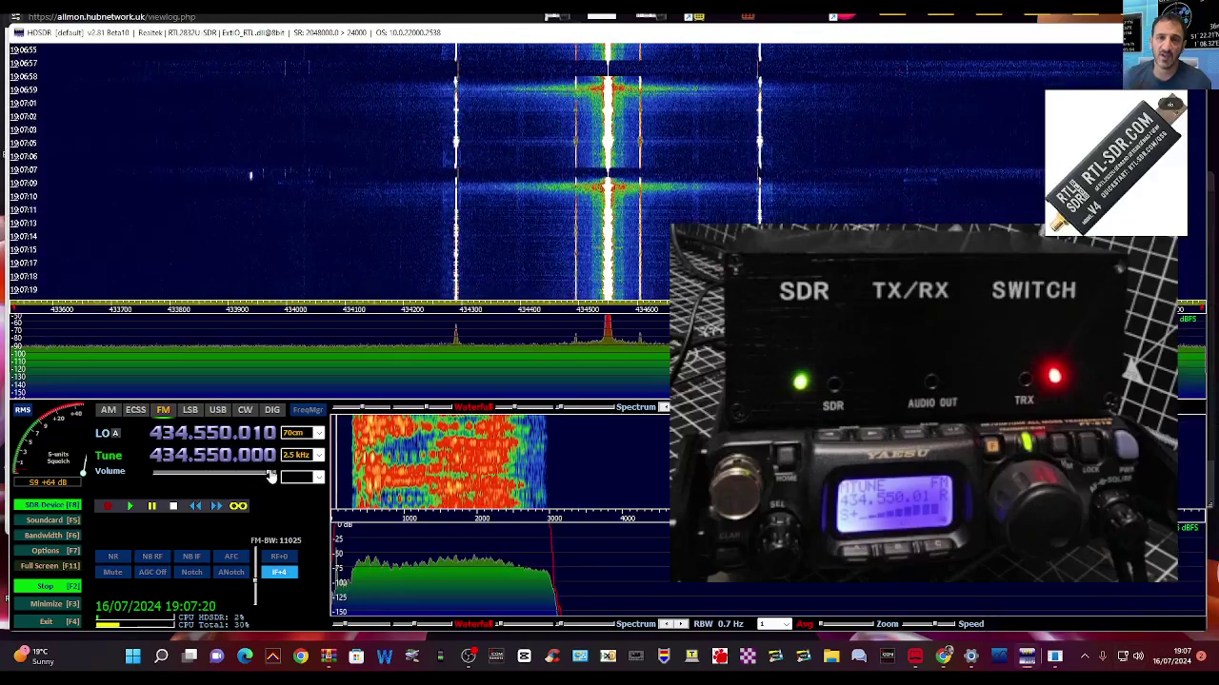